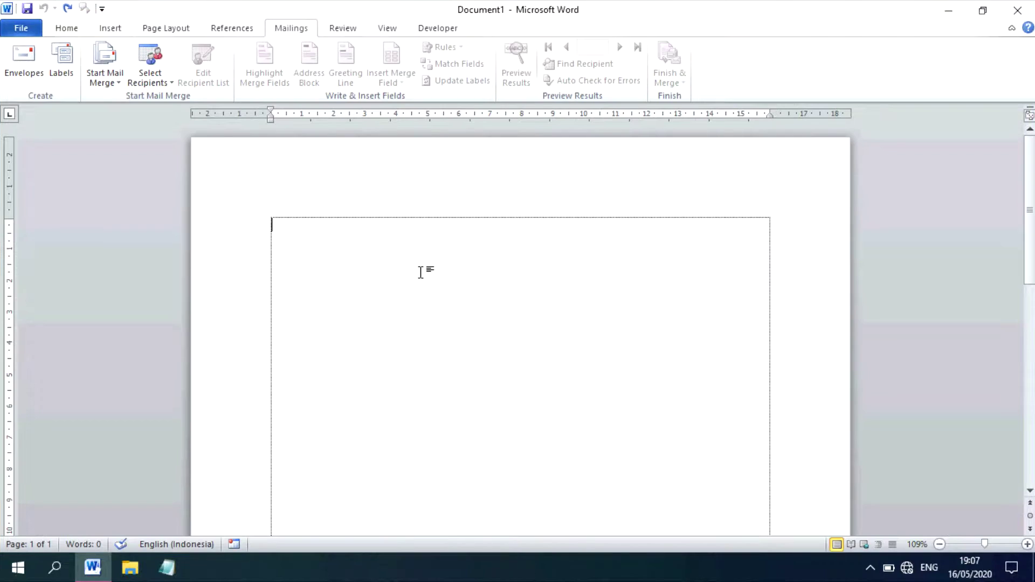
Start an envelope mail merge and browse the list of envelope sizes
click(110, 81)
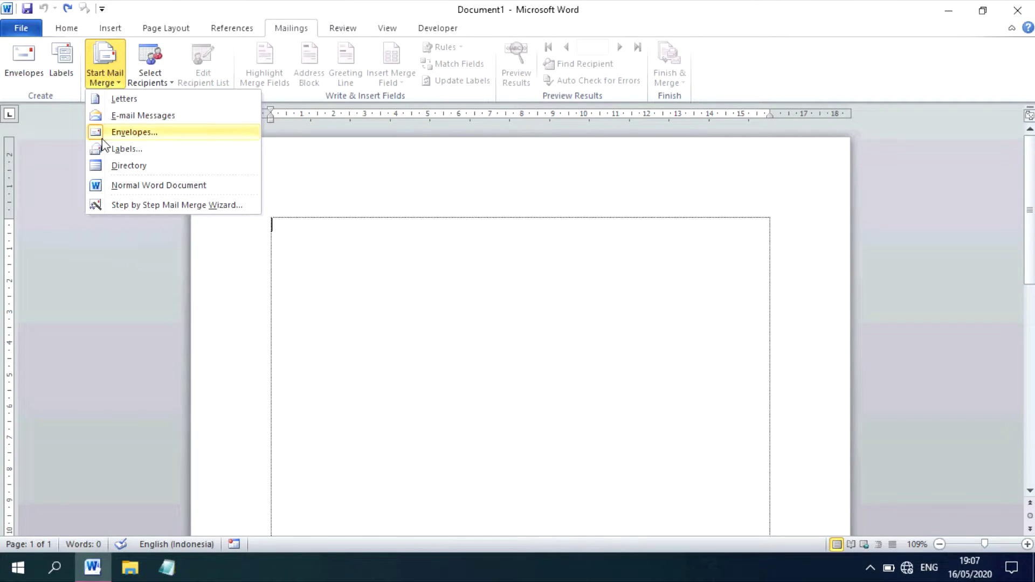
click(134, 134)
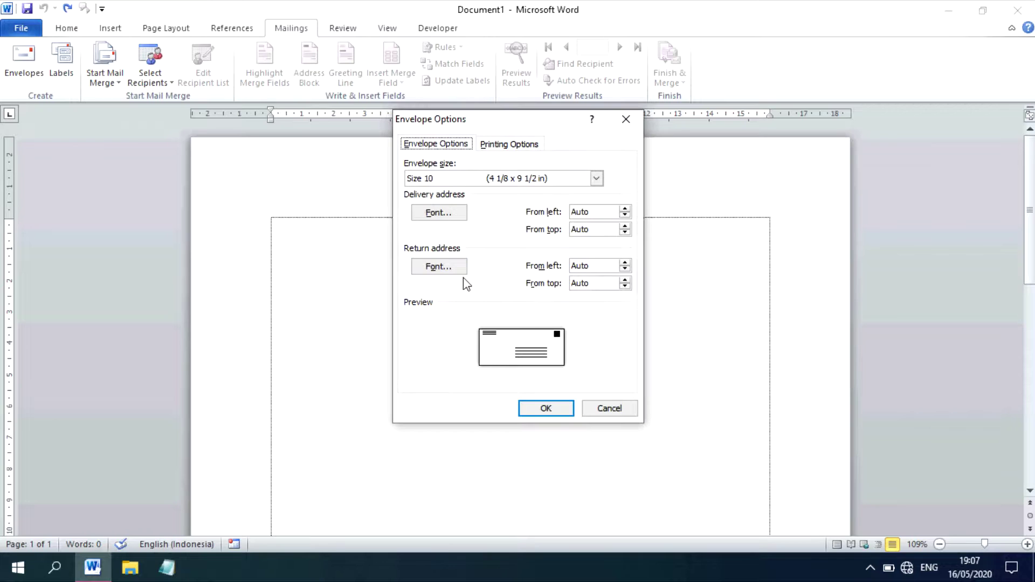
click(531, 179)
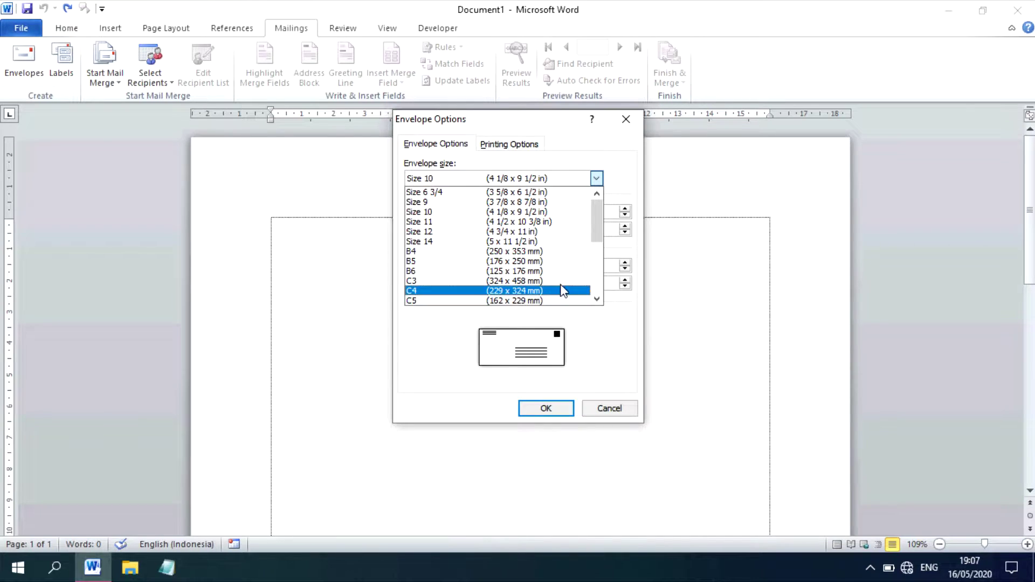
scroll(565, 286, down, 2)
scroll(565, 286, down, 1)
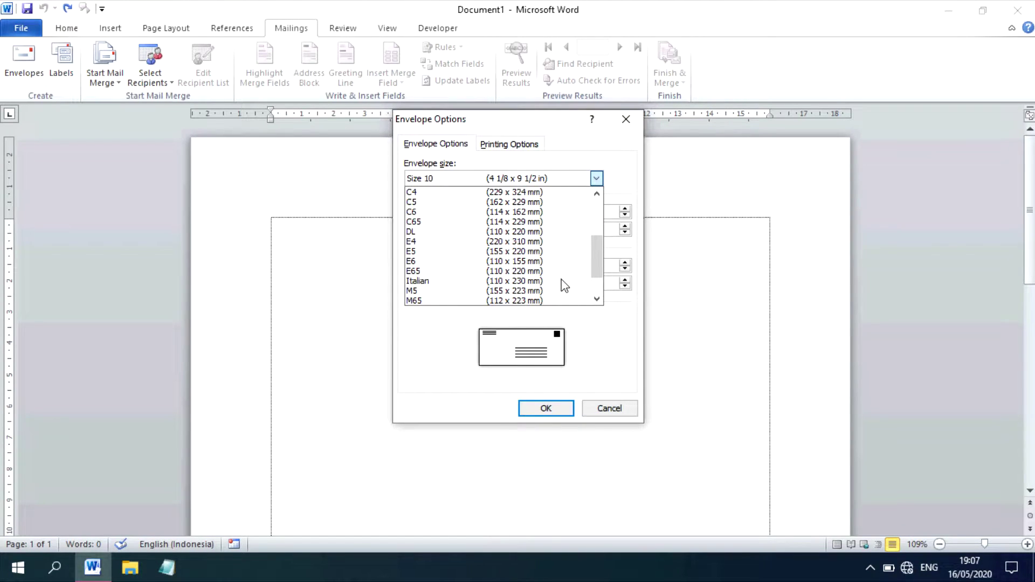
scroll(565, 286, up, 3)
scroll(563, 285, down, 2)
scroll(560, 285, down, 3)
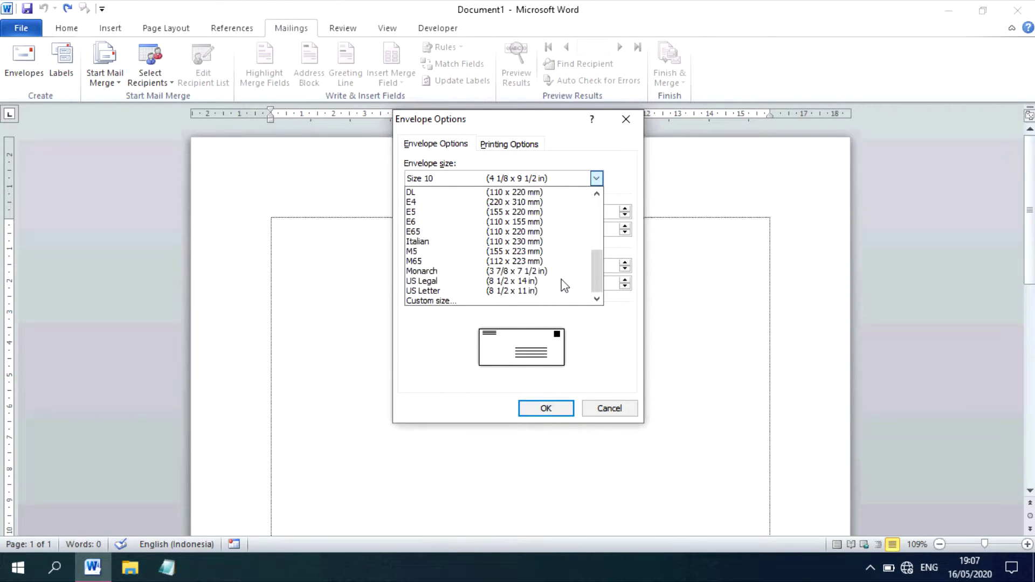
Set a custom envelope size of 23 × 11 cm and apply it to the document
click(438, 301)
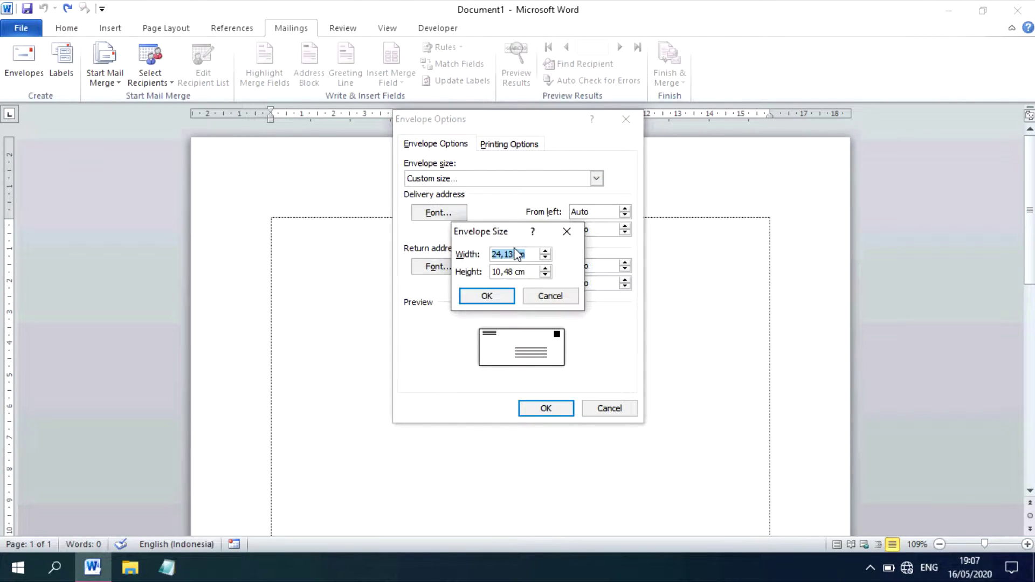
drag(512, 255, 491, 255)
text(2)
drag(515, 272, 466, 274)
text(11)
click(491, 296)
click(504, 298)
click(543, 407)
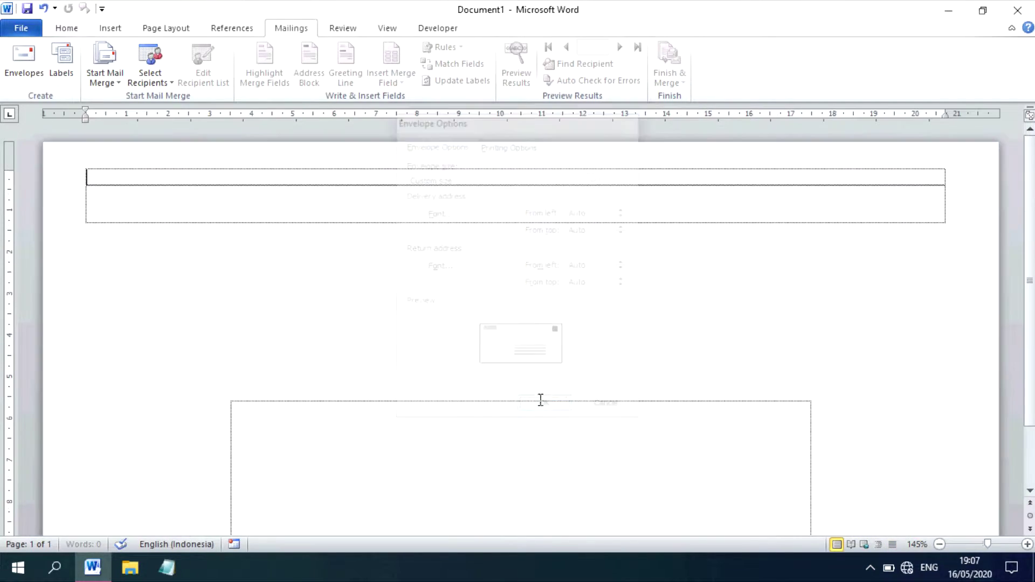
Lower the top box and type 'PEMERINTAH ..', 'SKPD (SEKOLAH/INTANSI)' and 'alamat : Kifrad Tutorial' on three lines
scroll(484, 268, up, 3)
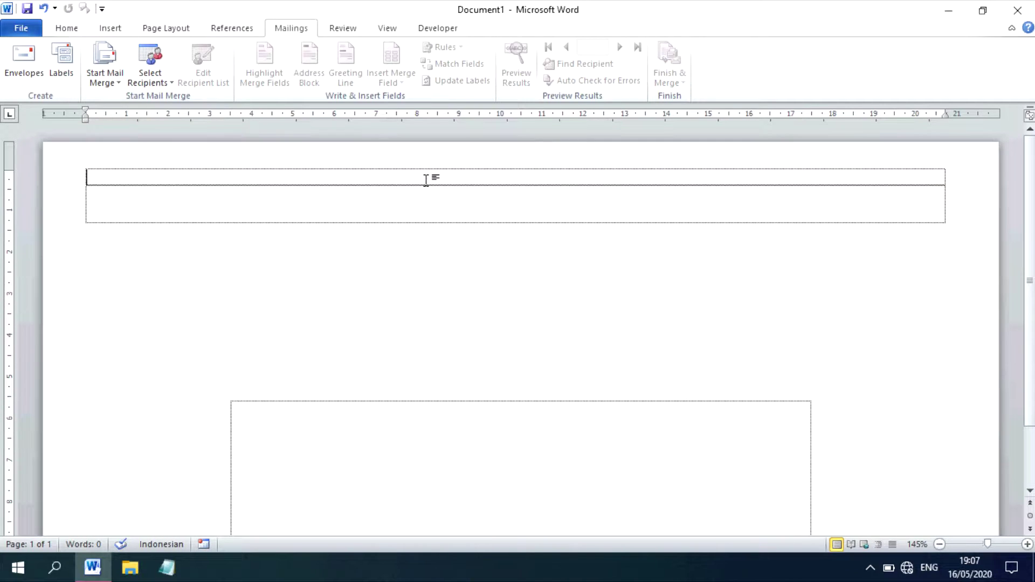
drag(7, 170, 7, 200)
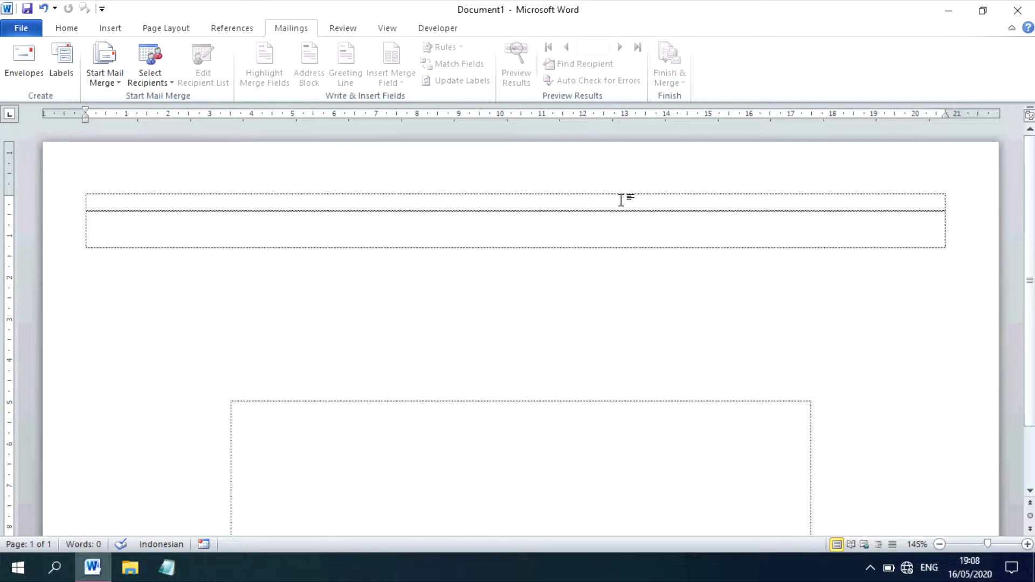
text(P)
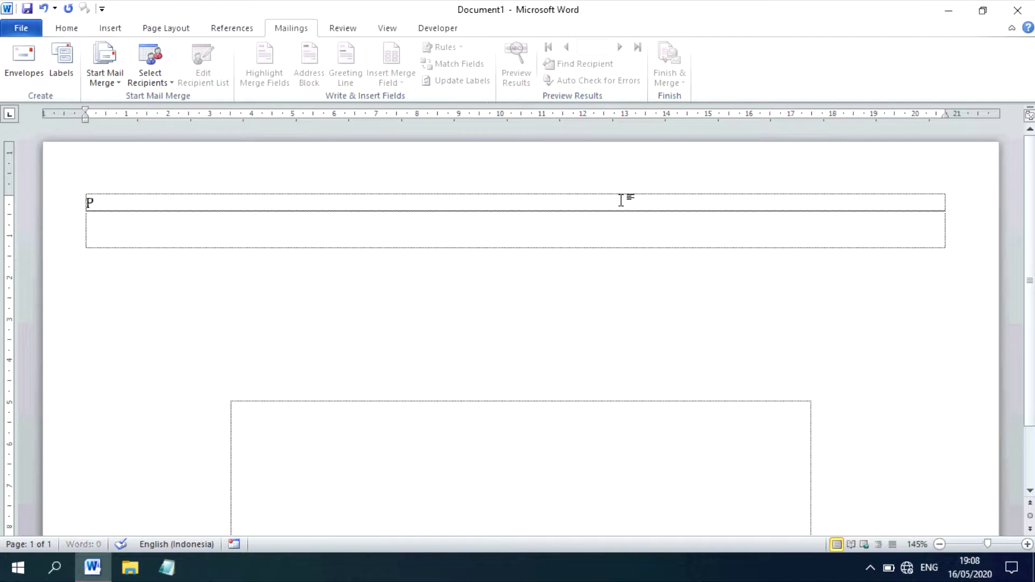
text(EMERINTAH ..............)
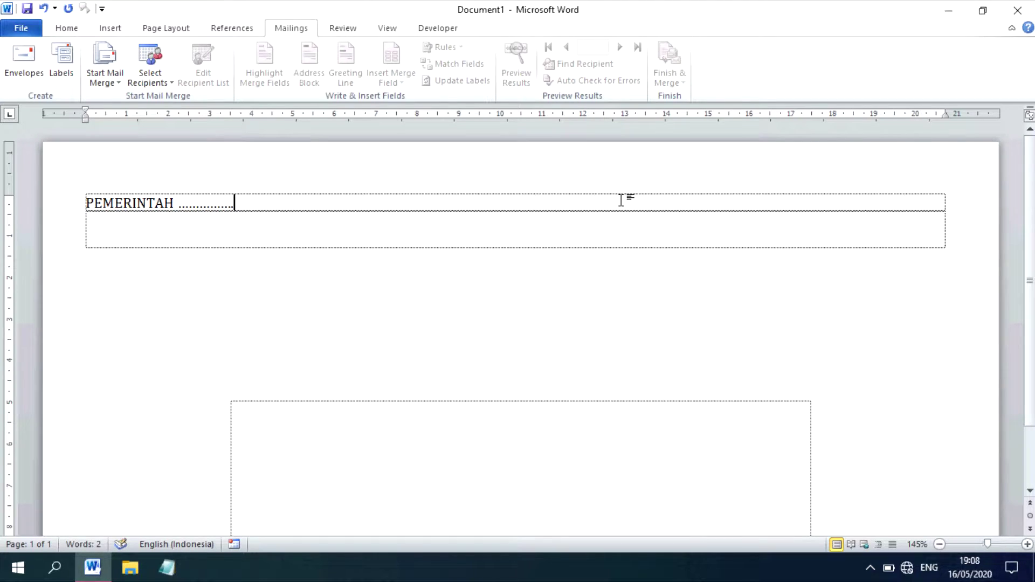
key(Return)
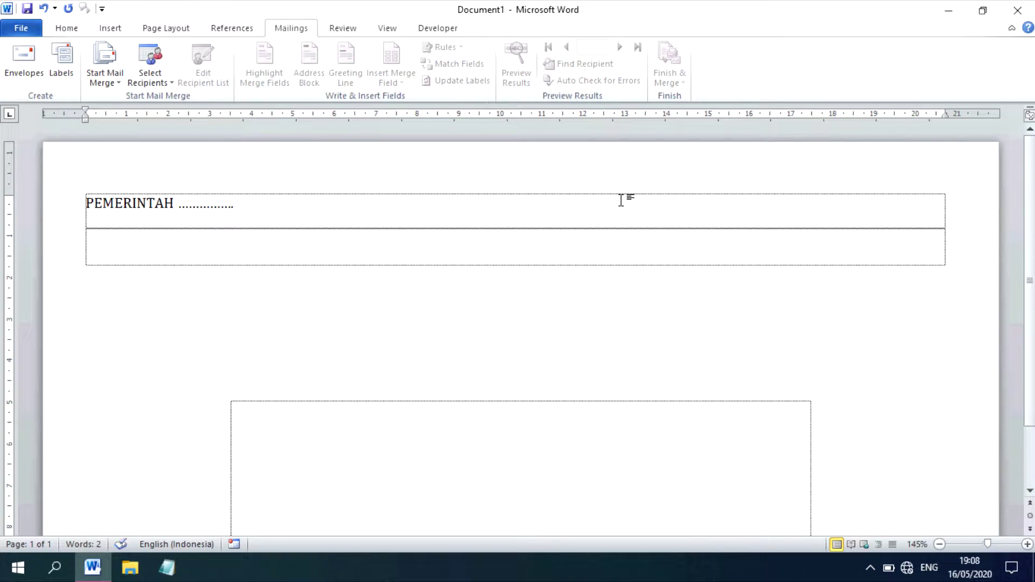
text(SKP)
text(D (SEKOLAH/INTANSI))
key(Return)
text(alamat : )
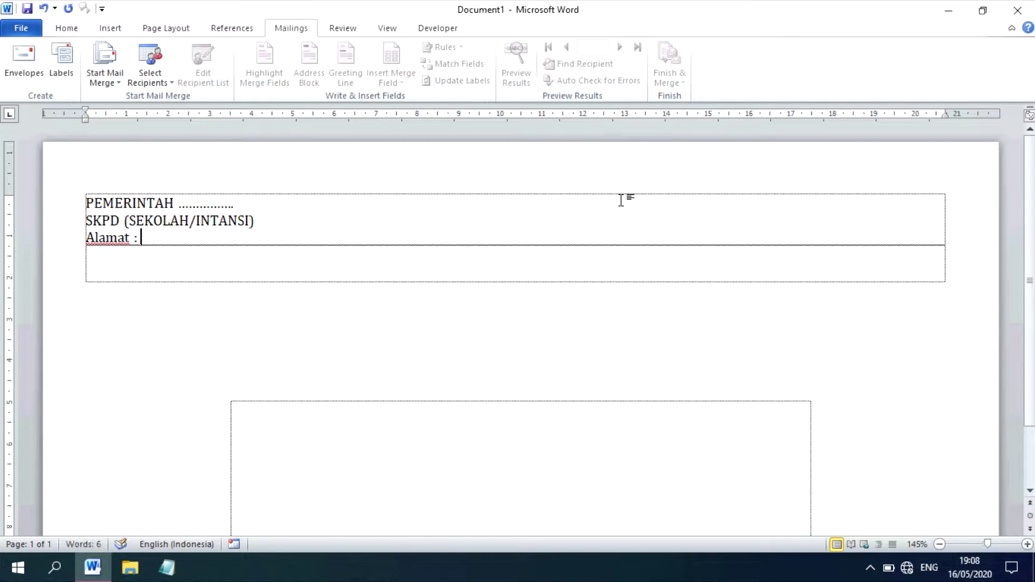
text(Kifrad Tu)
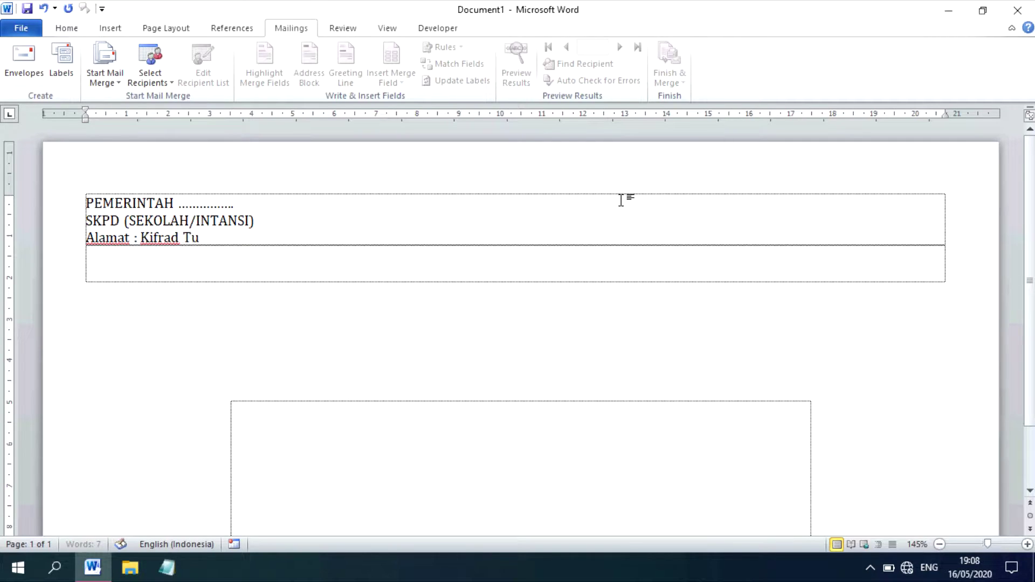
text(torial)
drag(247, 236, 72, 208)
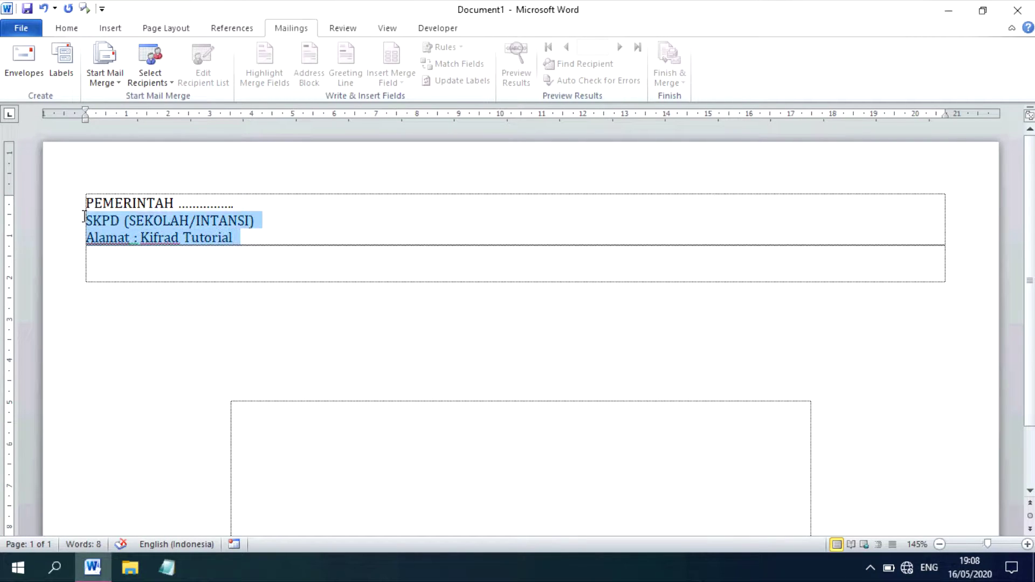
Format the three header lines centered, bold, 12 pt Times New Roman
click(67, 28)
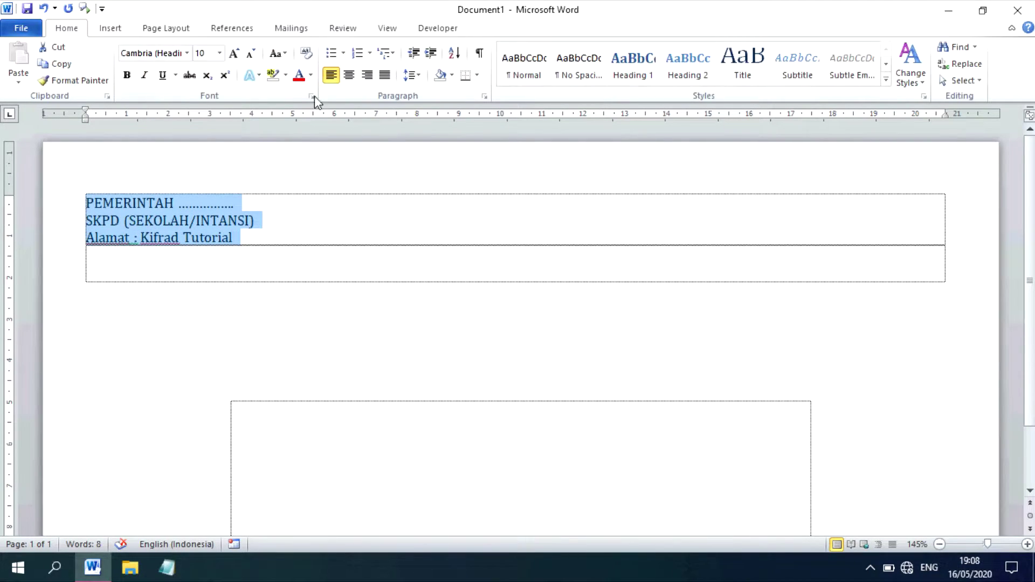
click(349, 75)
click(127, 74)
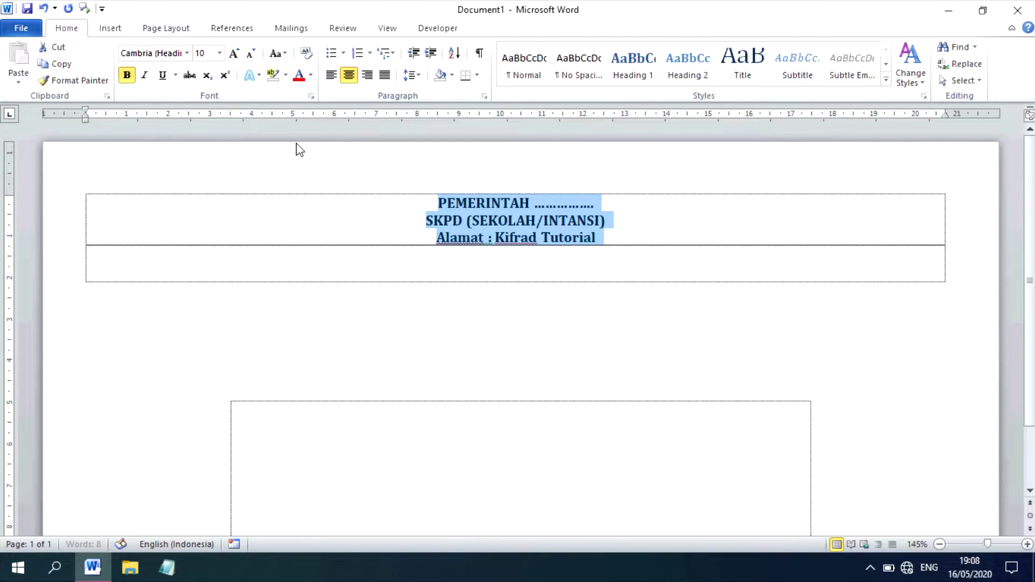
click(234, 54)
click(235, 53)
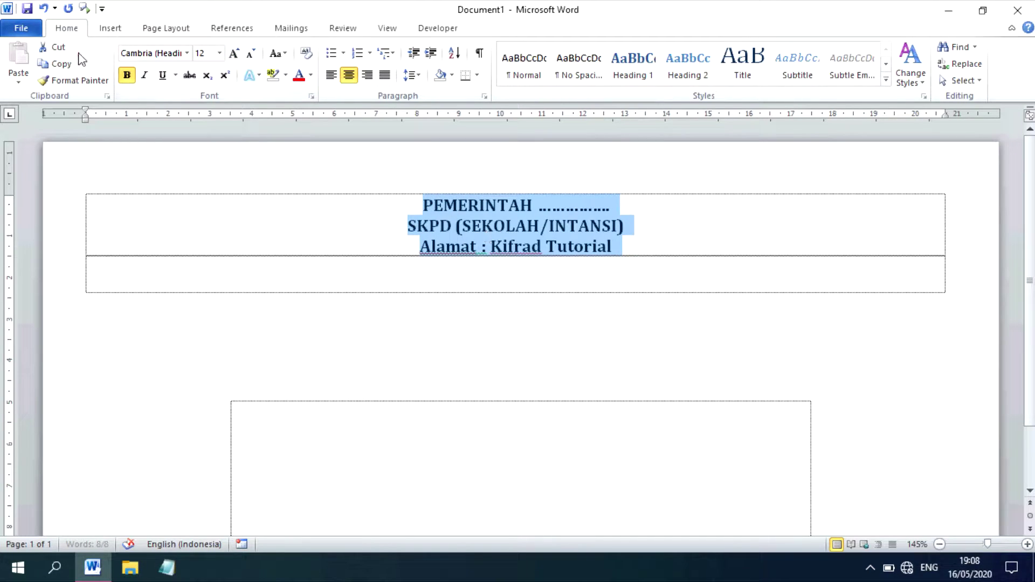
click(139, 54)
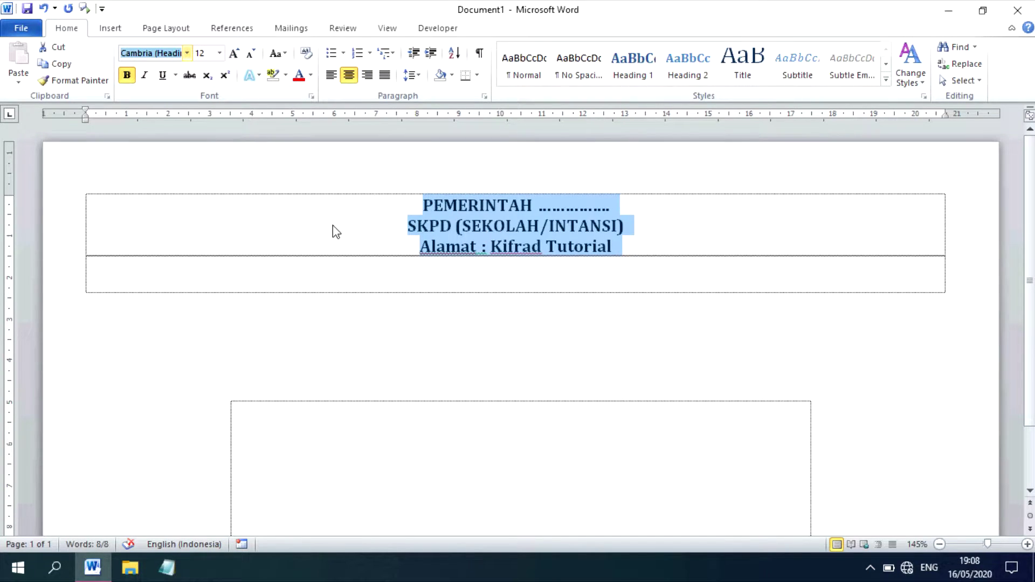
text(Times New Roman)
key(Return)
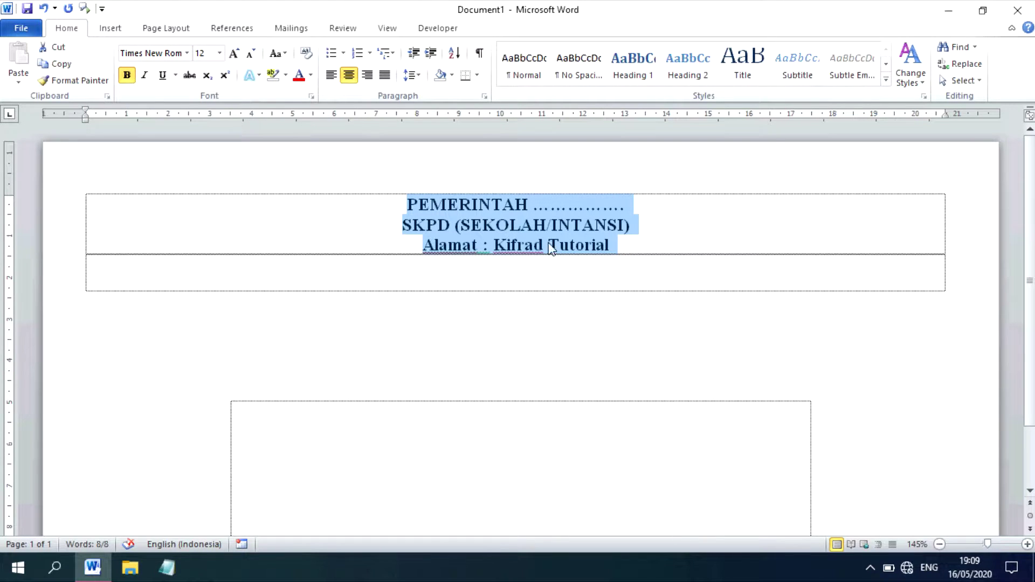
click(693, 247)
Make the Alamat line 10 pt italic, not bold, and open the print preview
drag(671, 237, 393, 243)
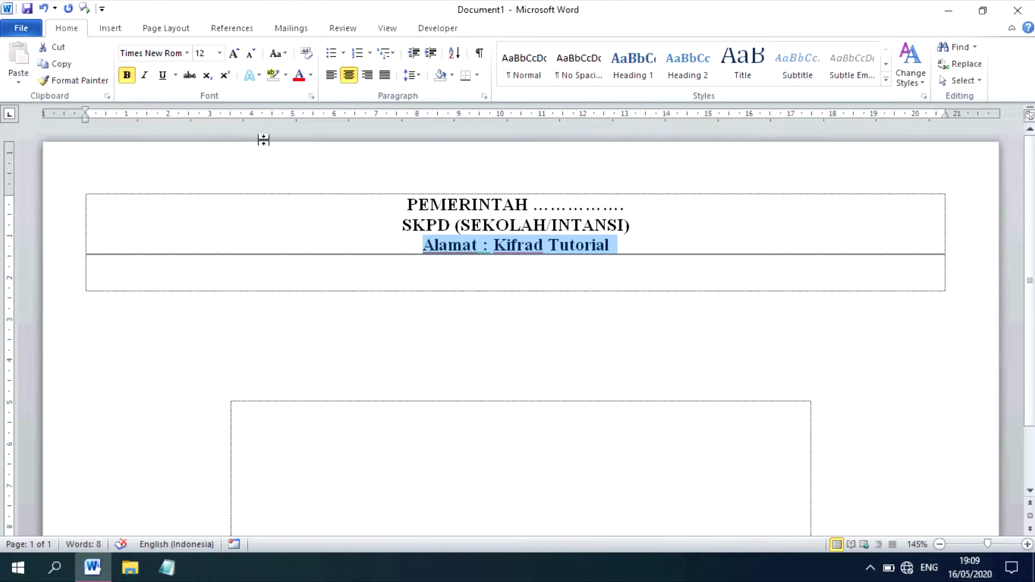
double_click(251, 54)
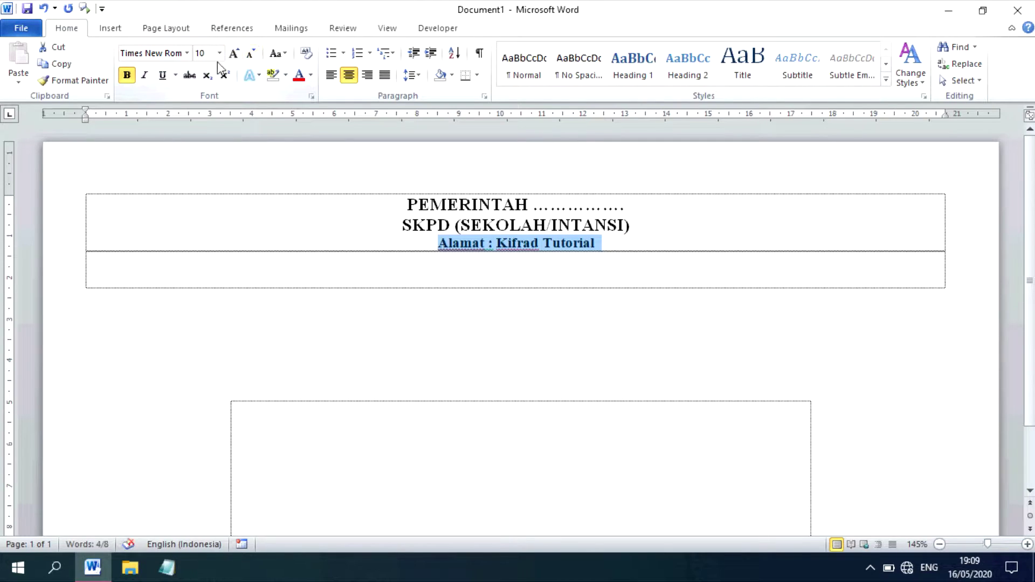
click(145, 75)
click(126, 75)
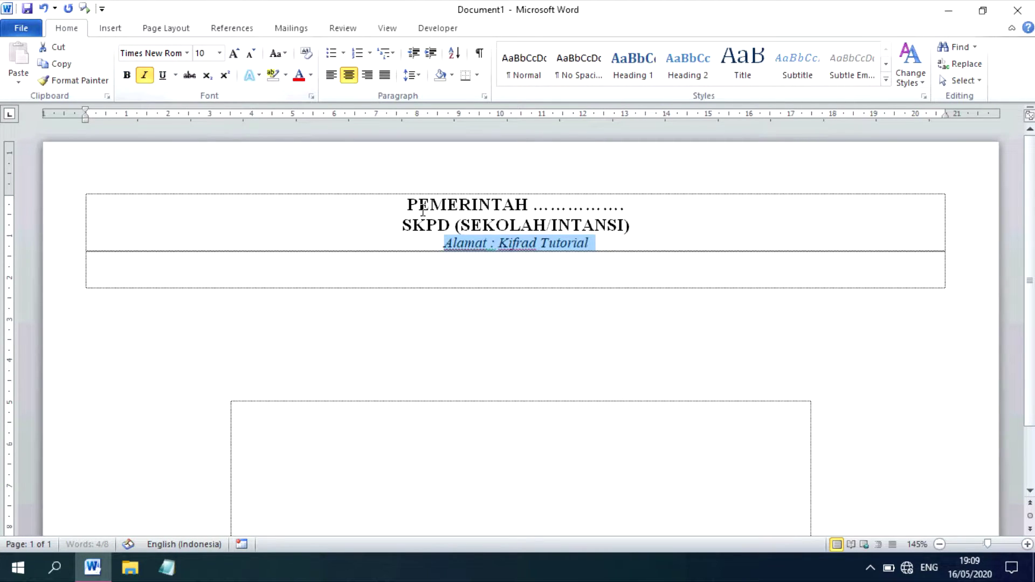
click(631, 249)
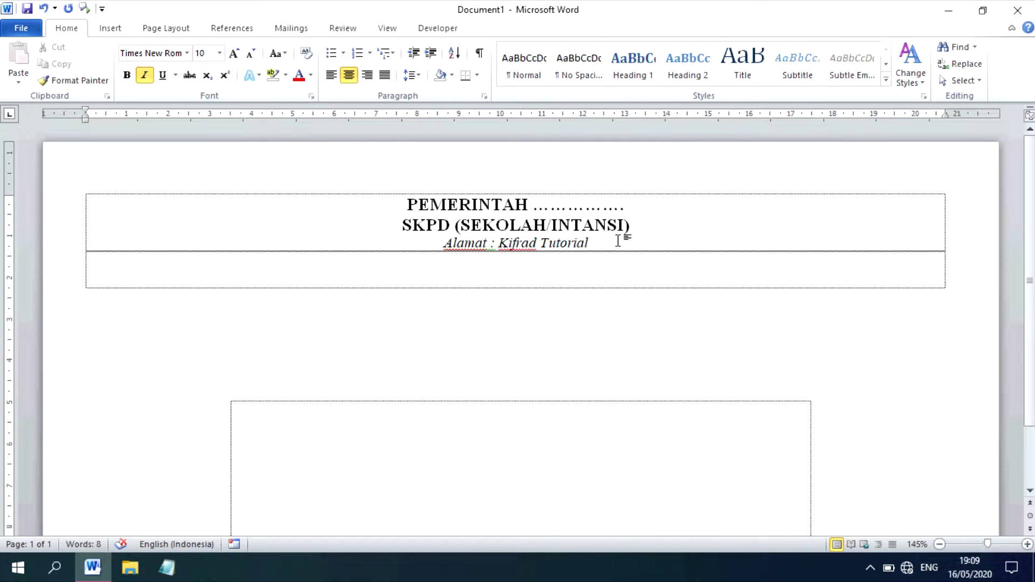
key(ctrl+p)
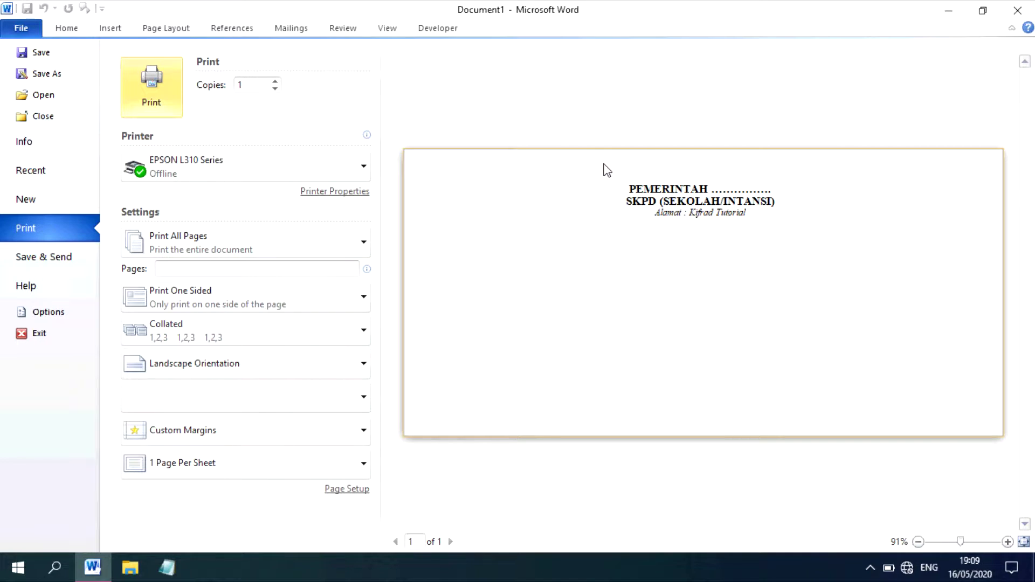
Leave the preview and add a triple border line (###) below the address line
key(Escape)
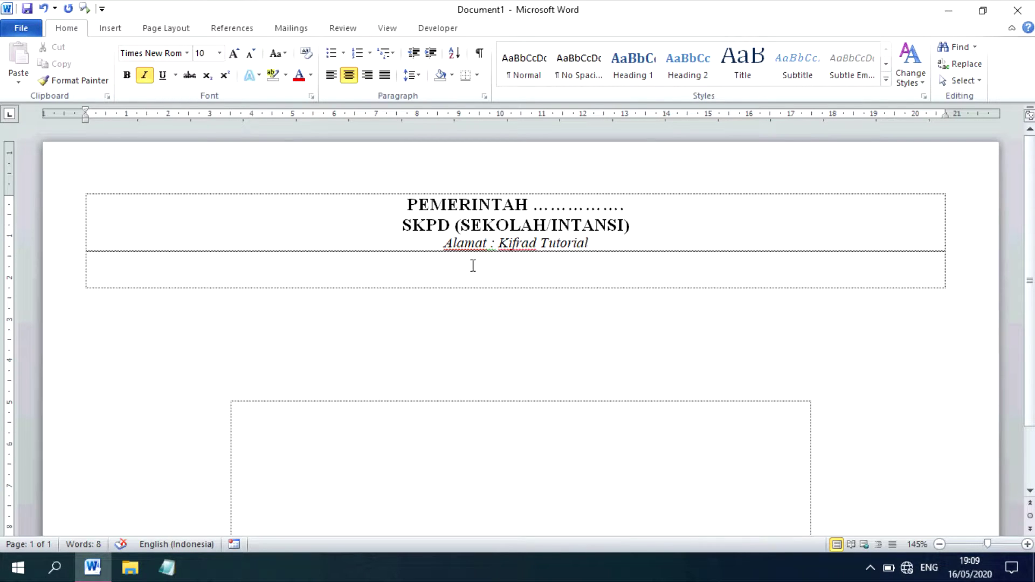
click(142, 262)
click(640, 246)
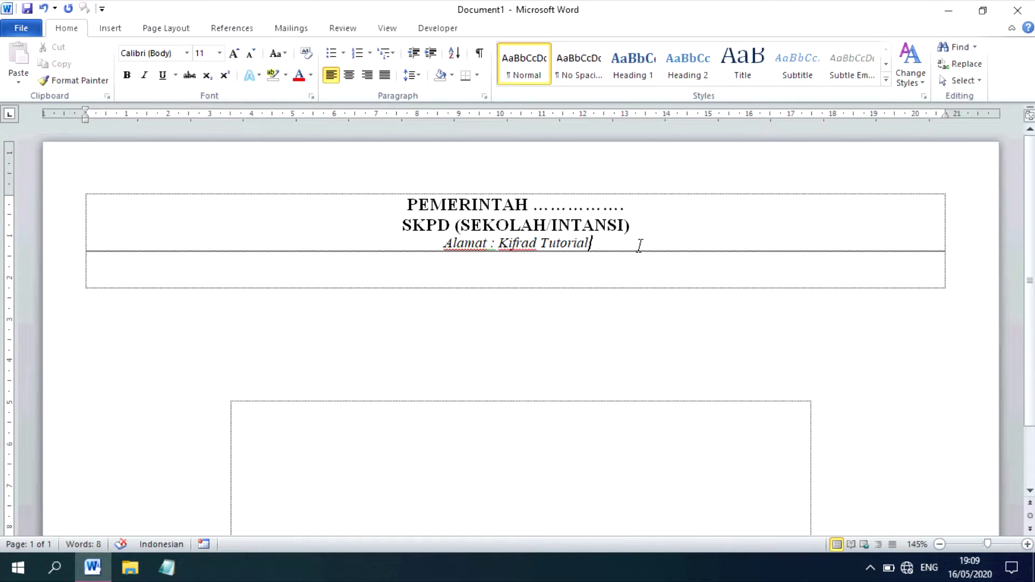
key(Return)
text(###)
key(Return)
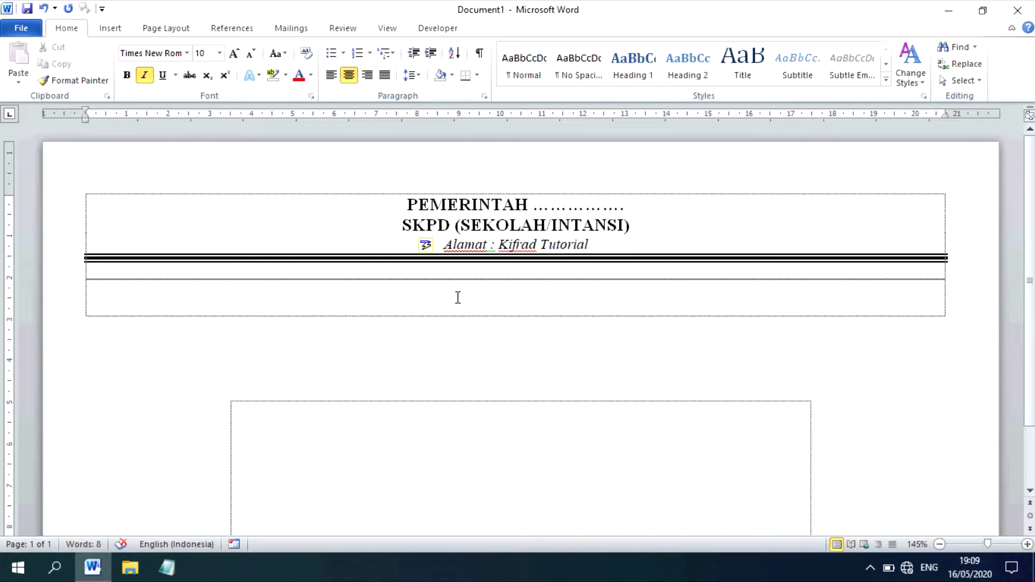
Type 'Nomor : 001 / dst' in the lower box
click(138, 300)
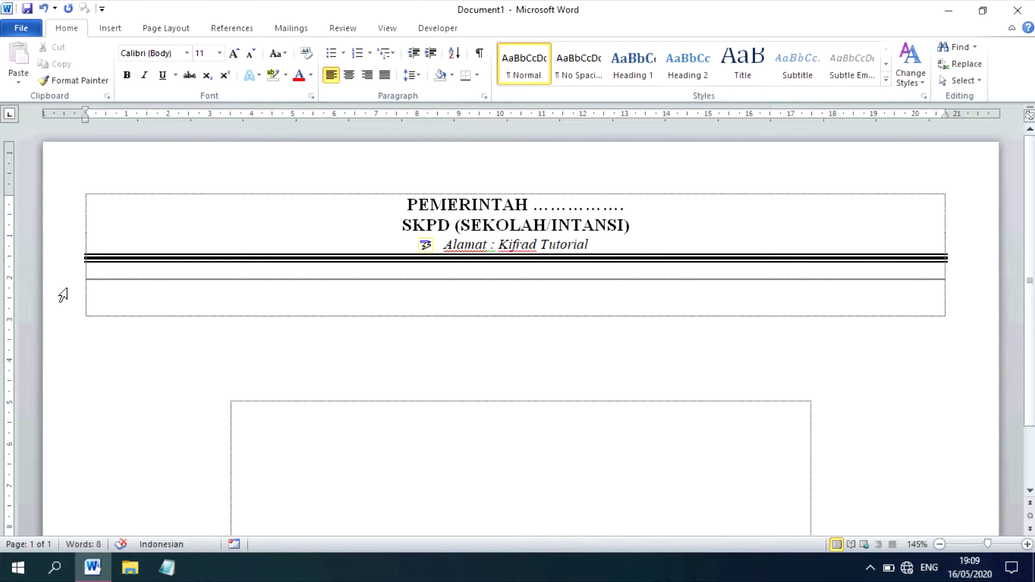
text(Nomor :)
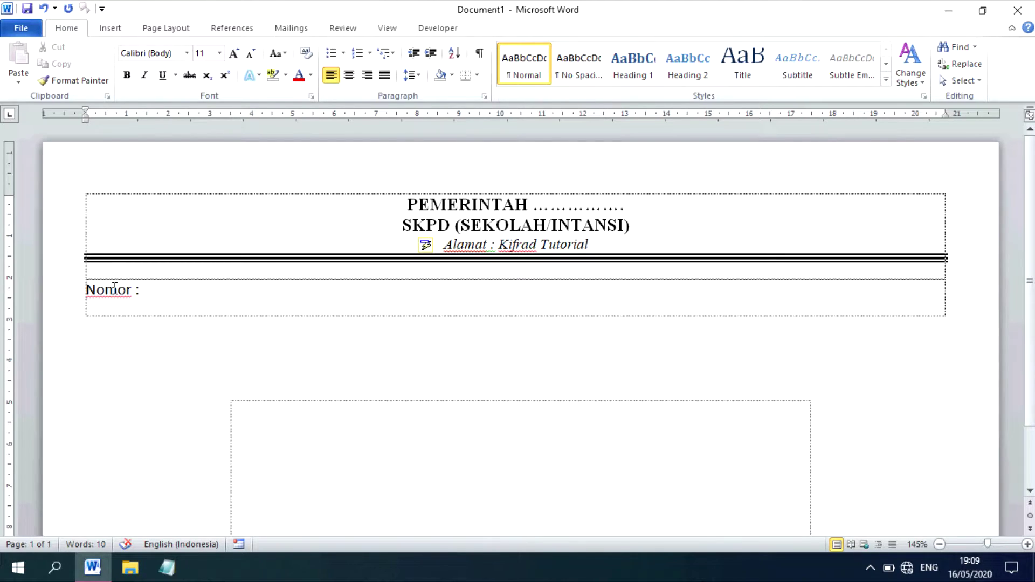
text(001 / dst)
scroll(240, 331, down, 2)
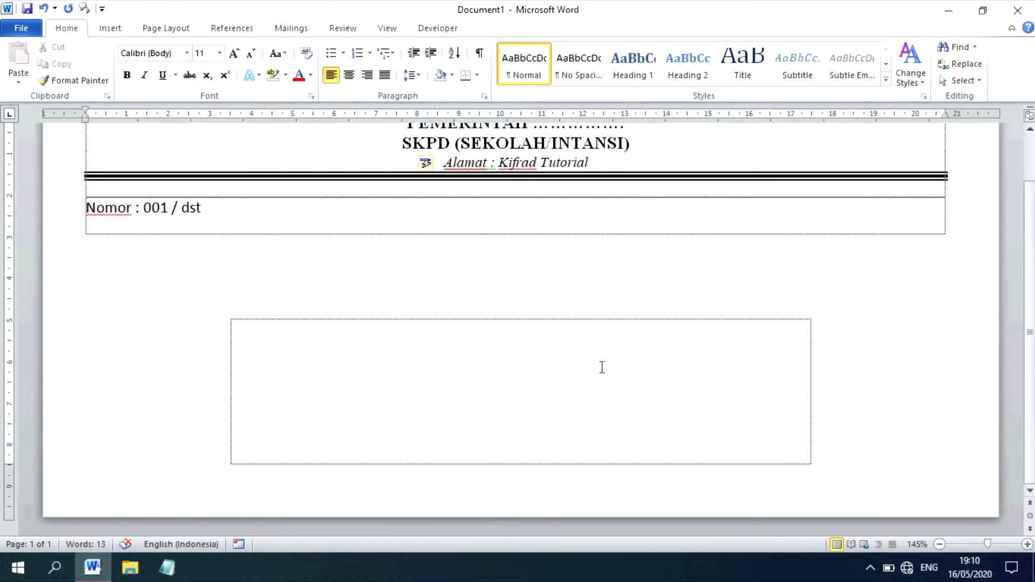
click(279, 319)
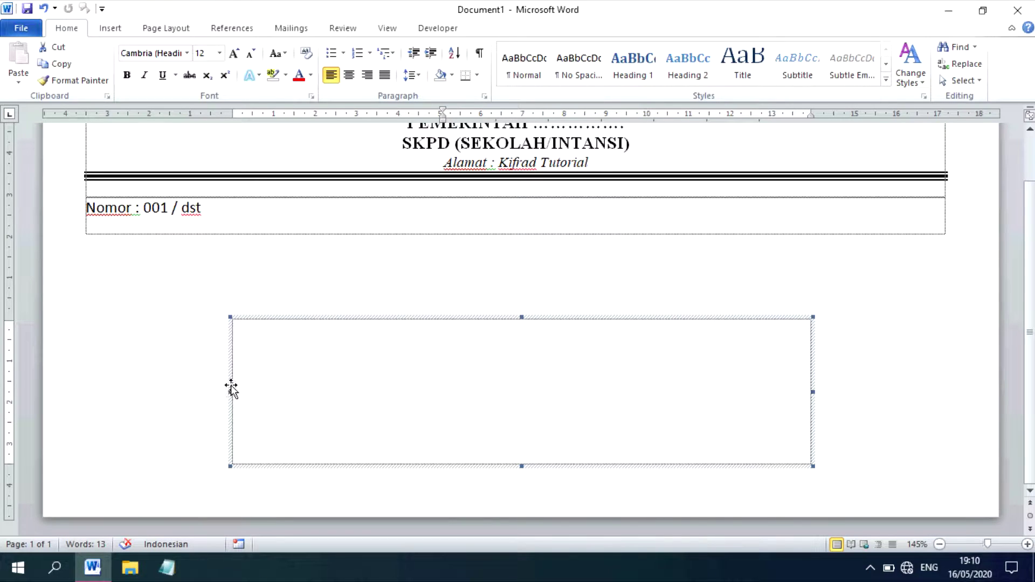
Narrow the delivery address box to the right half, align its indent, and show recipient options
drag(231, 389, 502, 393)
click(893, 359)
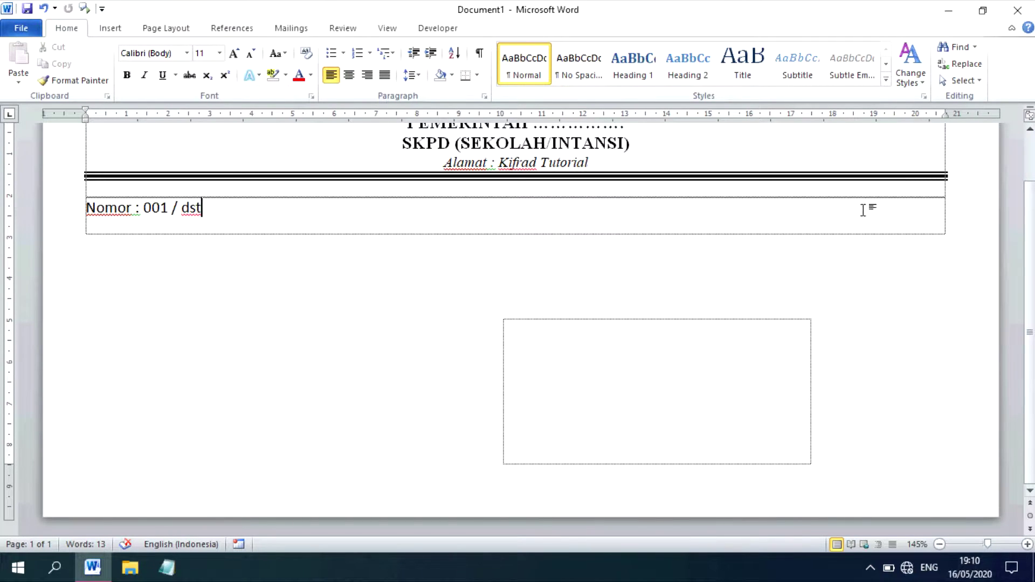
click(574, 350)
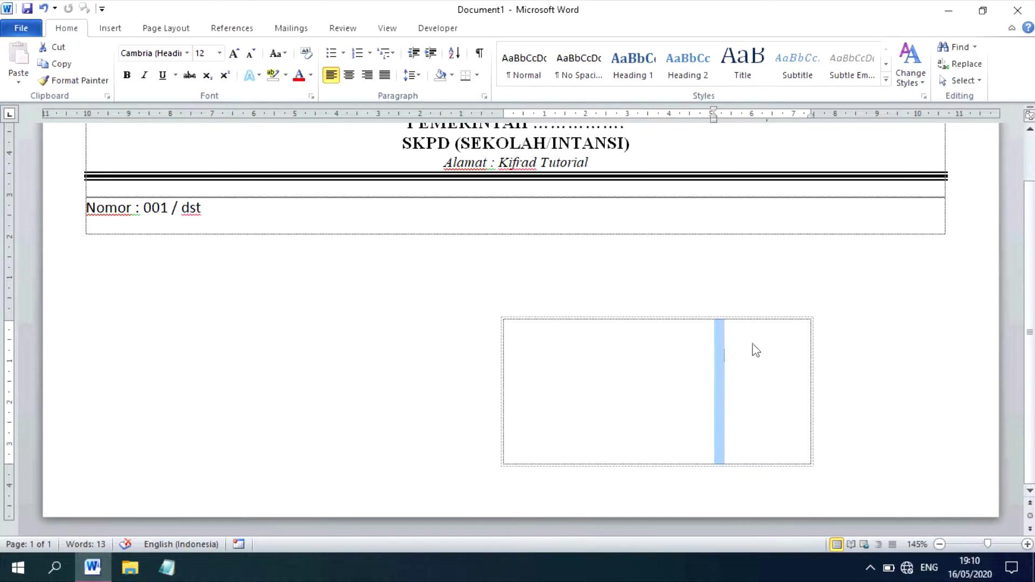
mouse_move(714, 116)
mouse_down()
mouse_move(694, 125)
mouse_move(510, 116)
mouse_up()
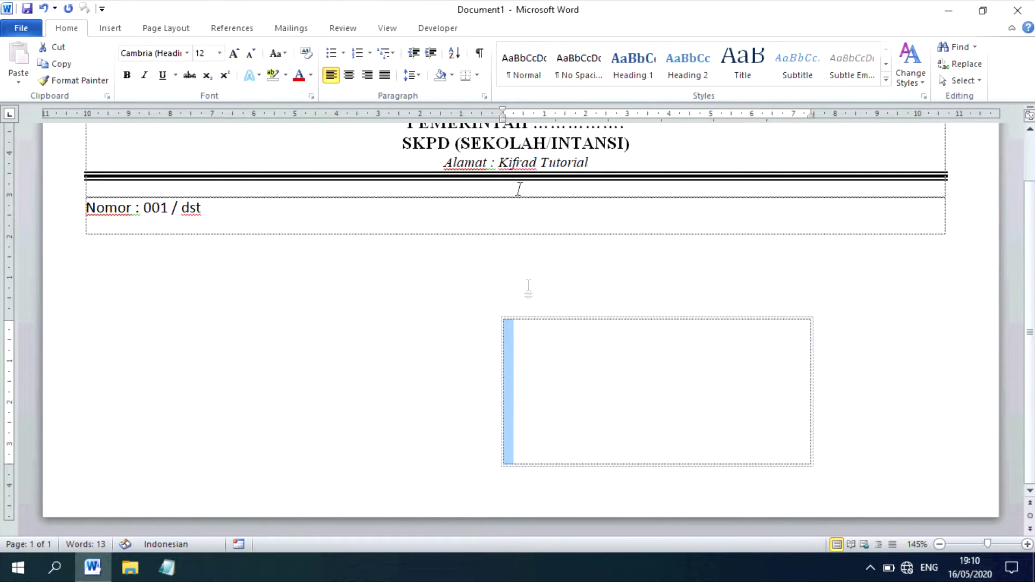
click(308, 261)
key(alt+m)
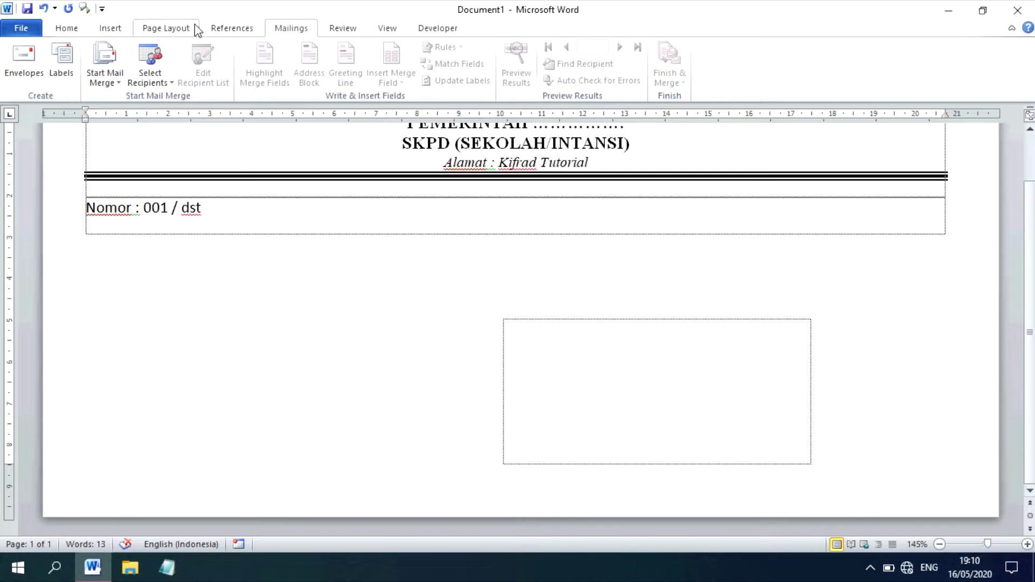
click(150, 76)
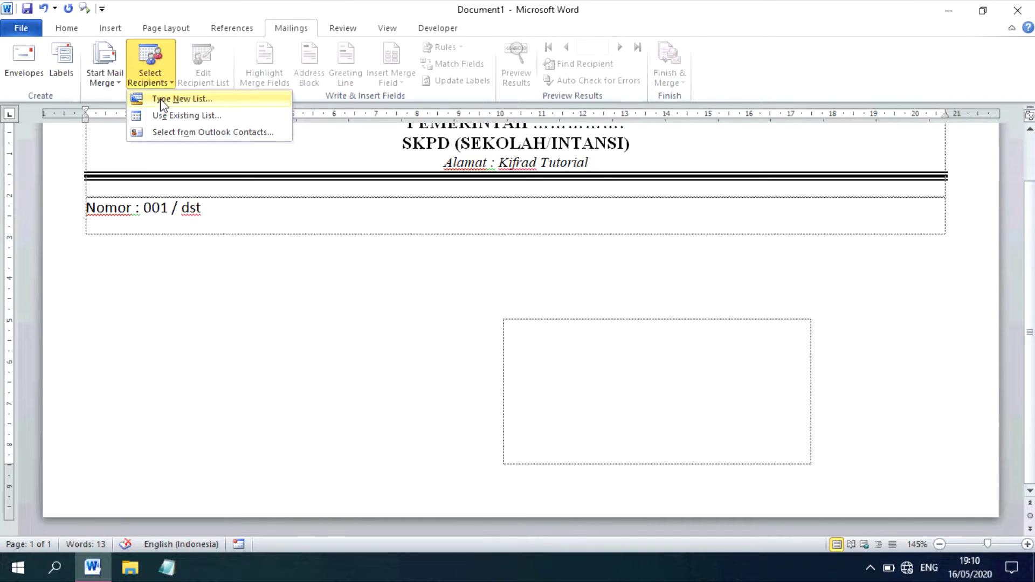
Begin a new recipient list with Type New List, then cancel it
click(162, 100)
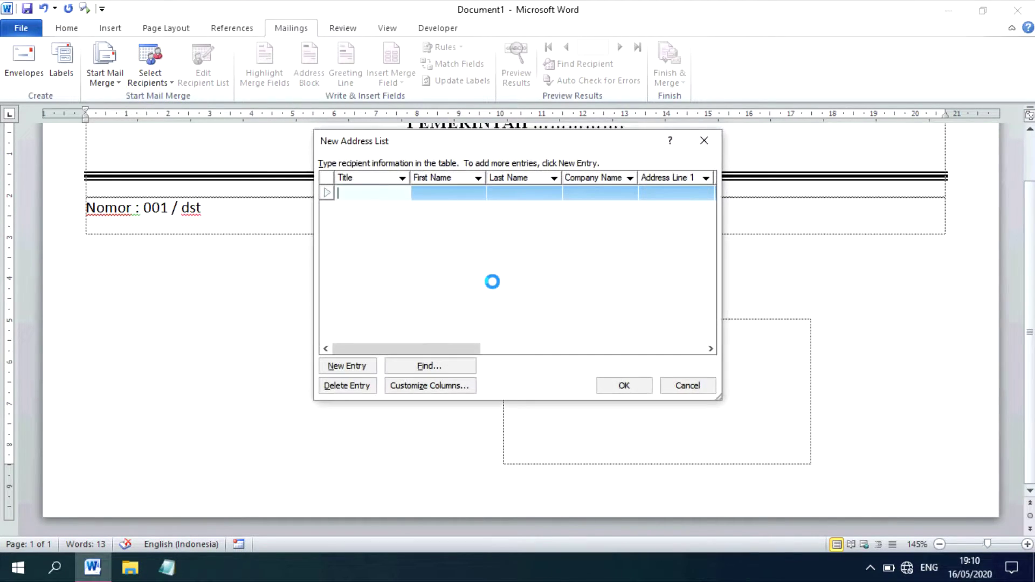
click(377, 224)
click(427, 194)
click(508, 194)
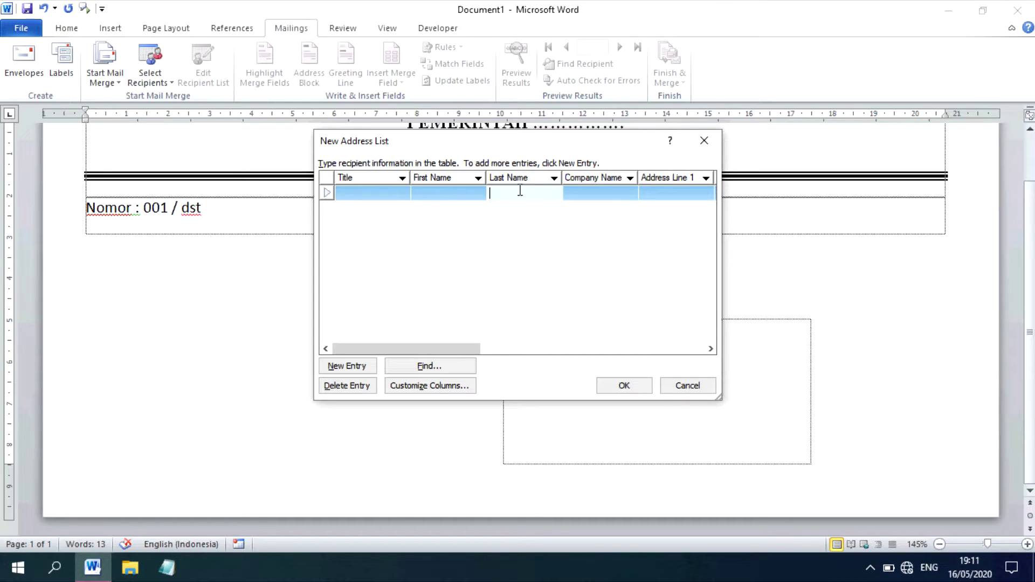
click(699, 387)
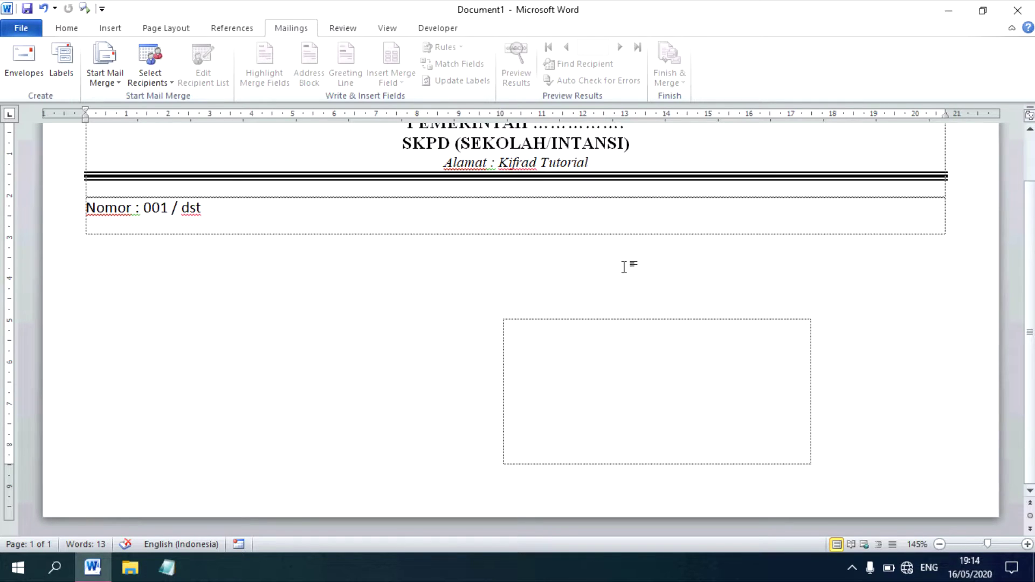
Insert the missing S so the heading reads SKPD (SEKOLAH/INSTANSI), then minimize Word
click(575, 142)
text(S)
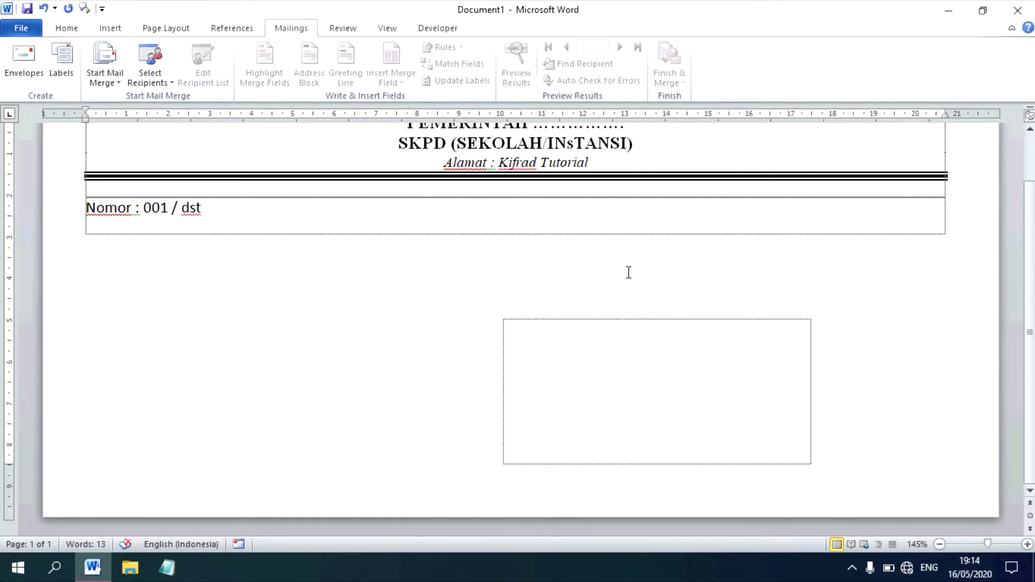
click(626, 322)
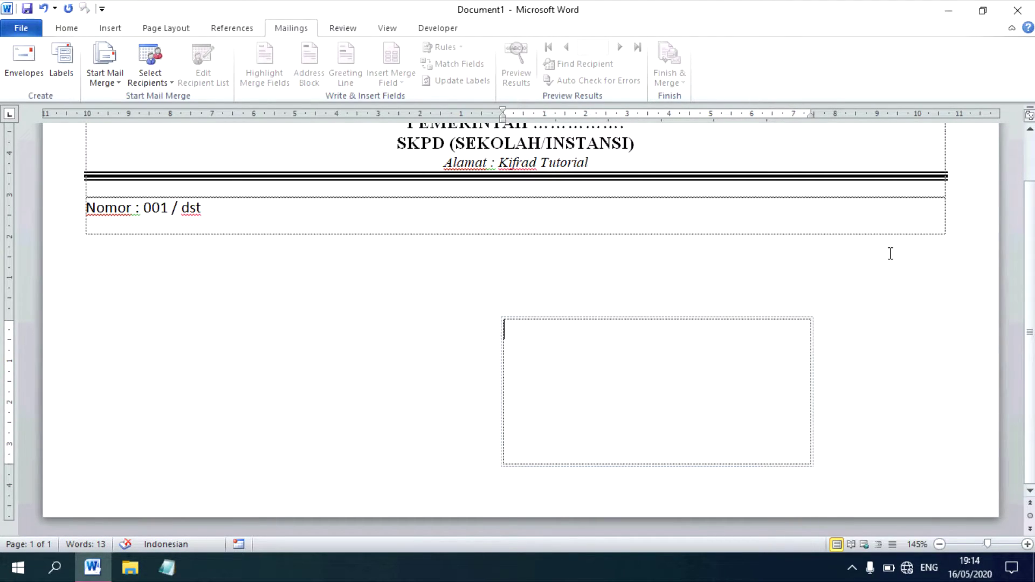
click(948, 10)
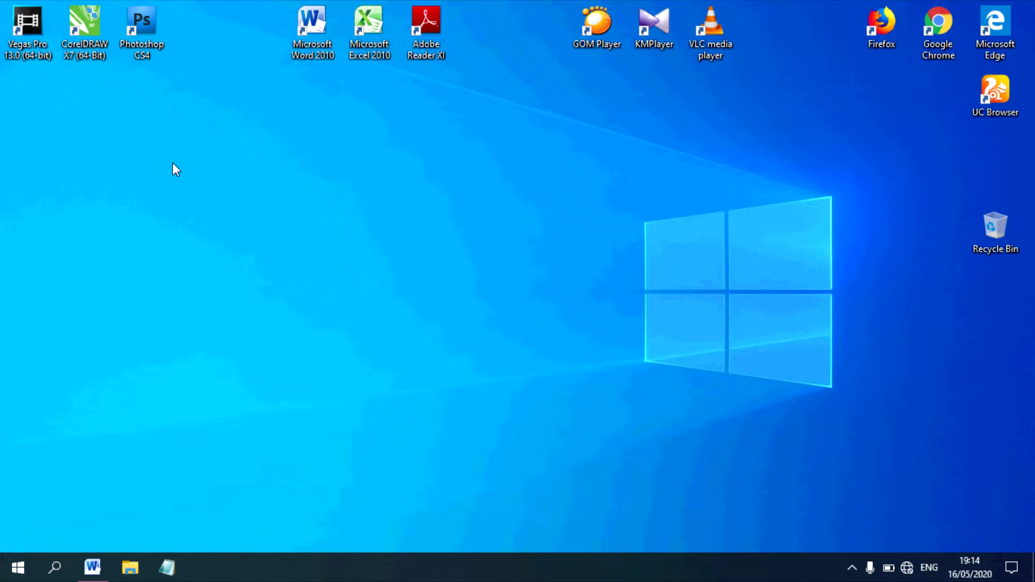
Open a blank Excel workbook, enter headers nama, di, alamat in A1:C1, and widen column A
double_click(385, 17)
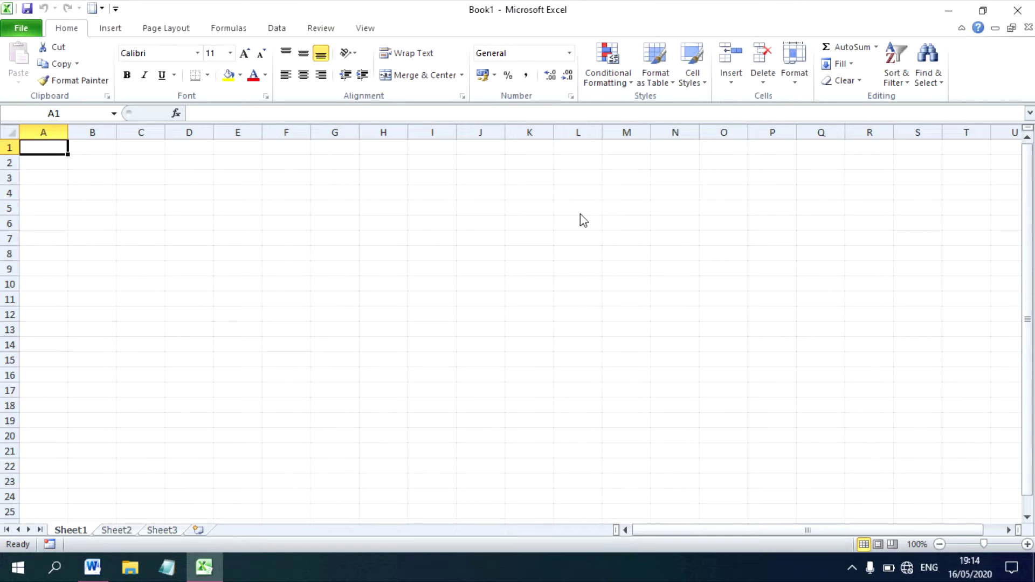
click(139, 177)
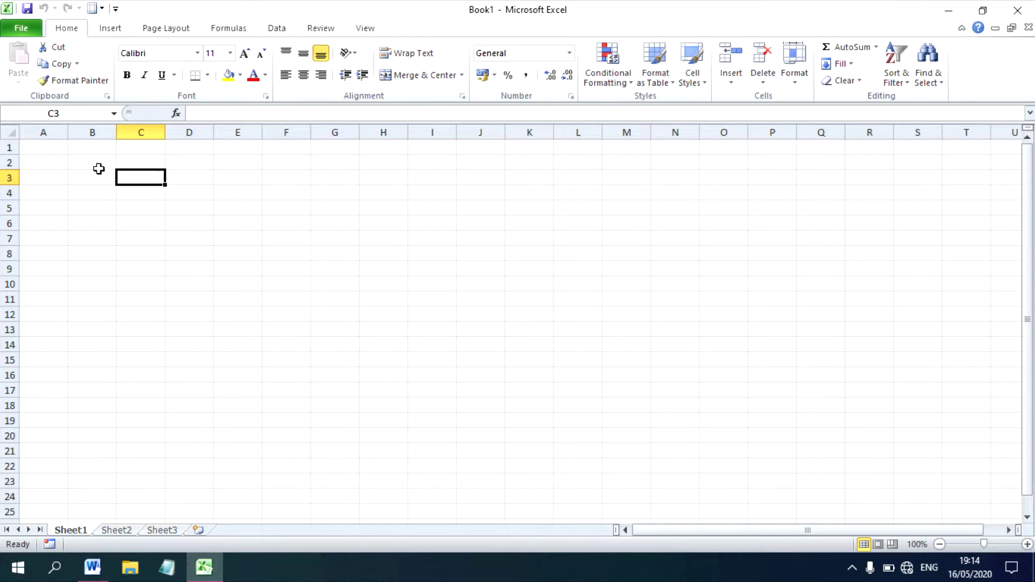
click(51, 148)
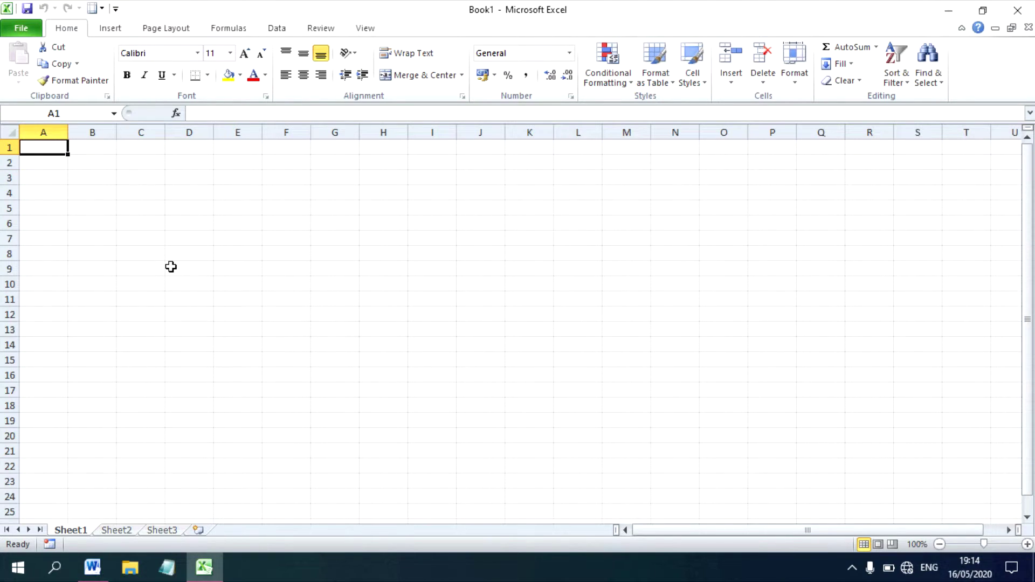
text(nama)
key(Tab)
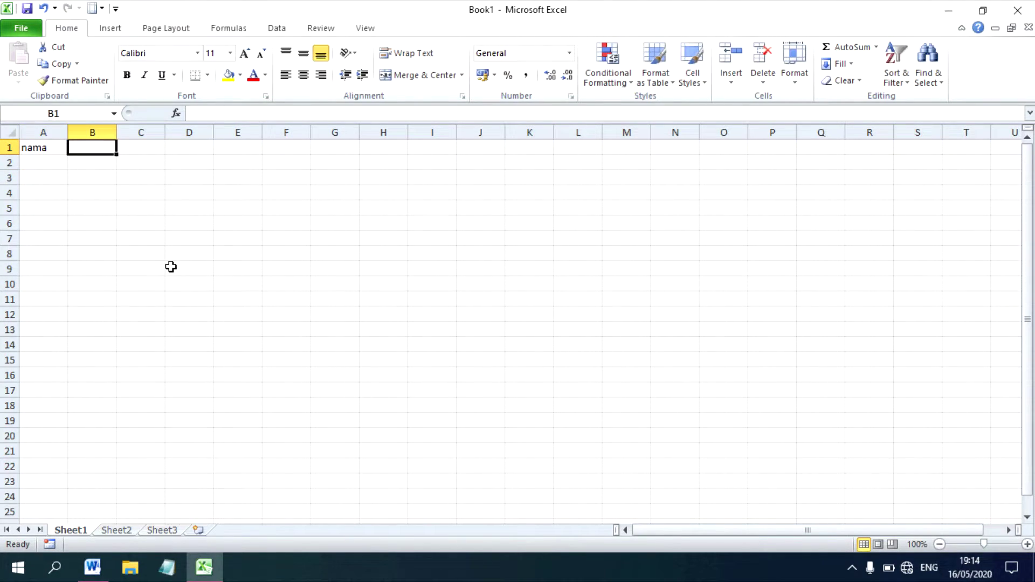
text(di)
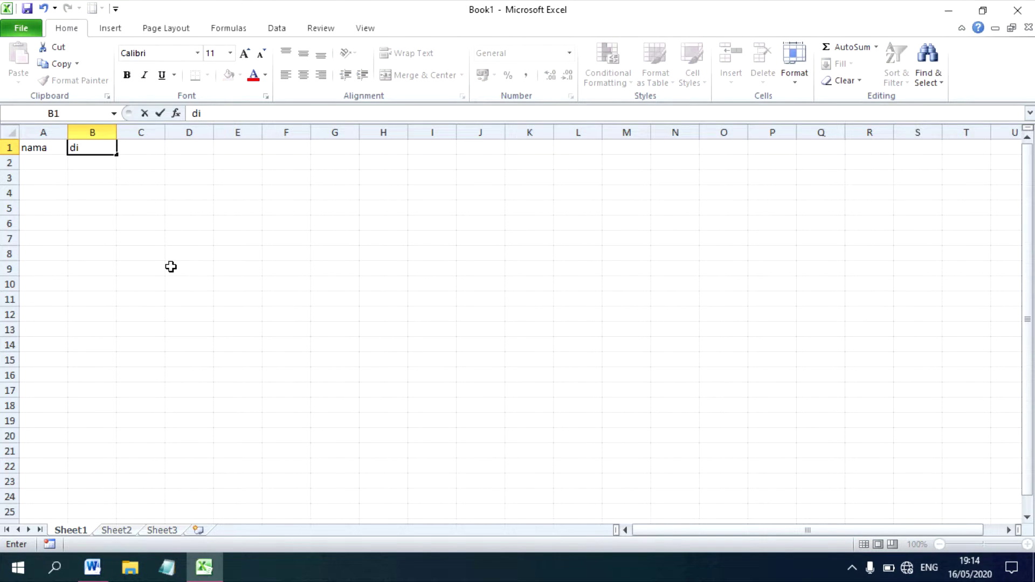
key(Tab)
text(a)
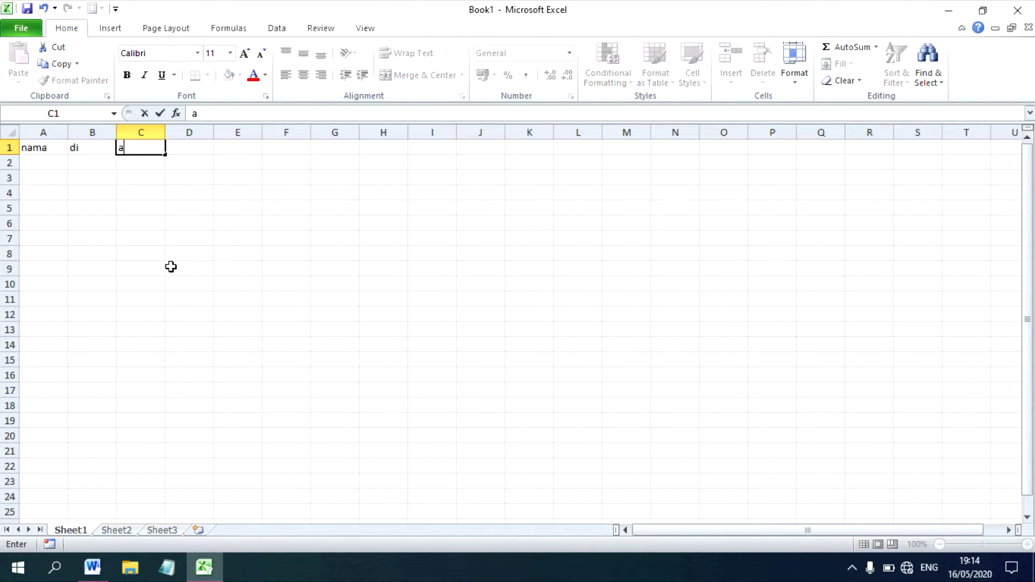
text(lamat)
click(171, 267)
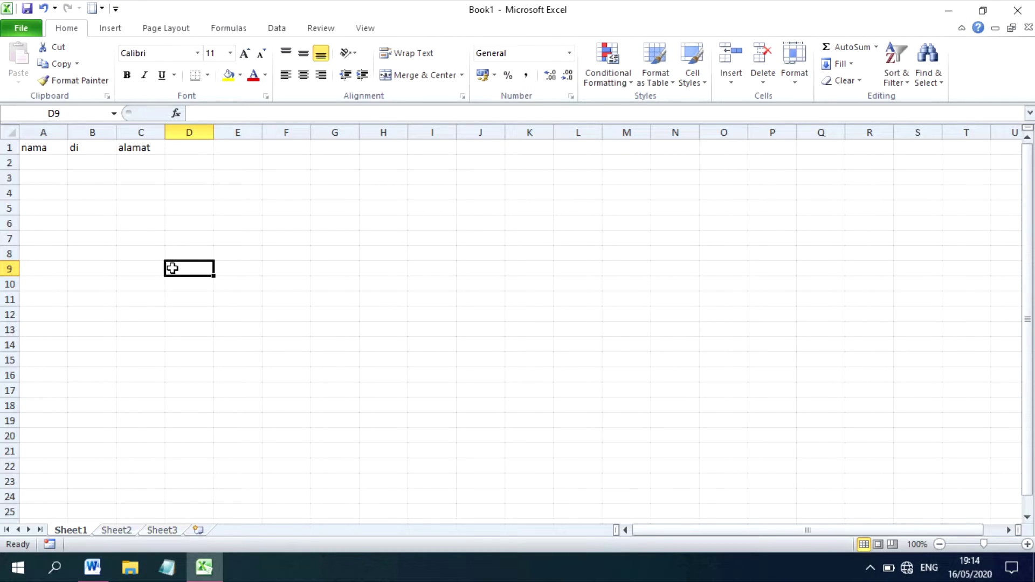
drag(67, 132, 201, 132)
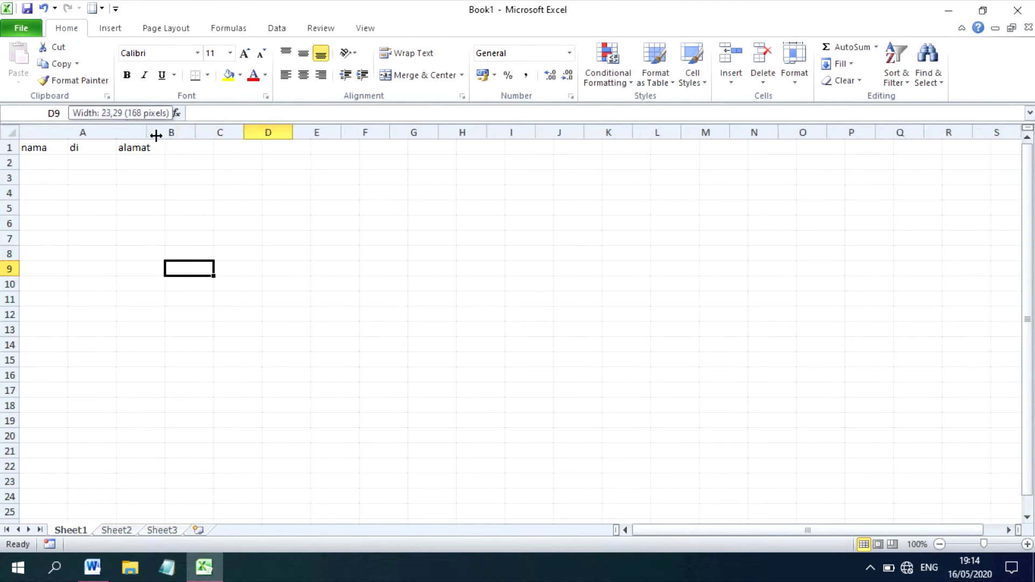
click(81, 162)
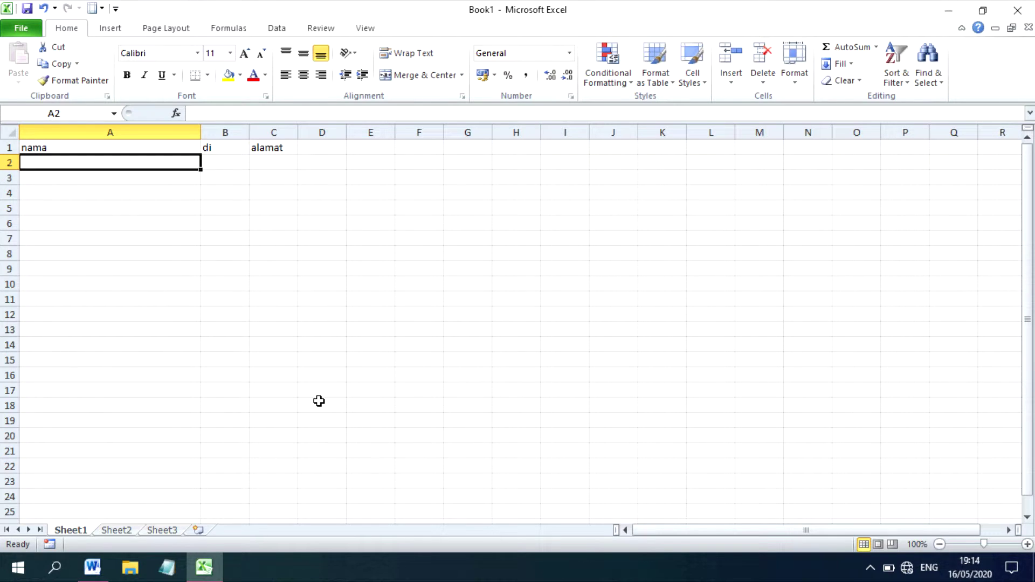
Enter names KIFRAD, TUTORIAL, KIFRAD TUTORIAL and CHANNEL KIFRAD TUTORIAL down column A
text(KIFRAD)
key(Return)
text(TUTORIAL)
key(Return)
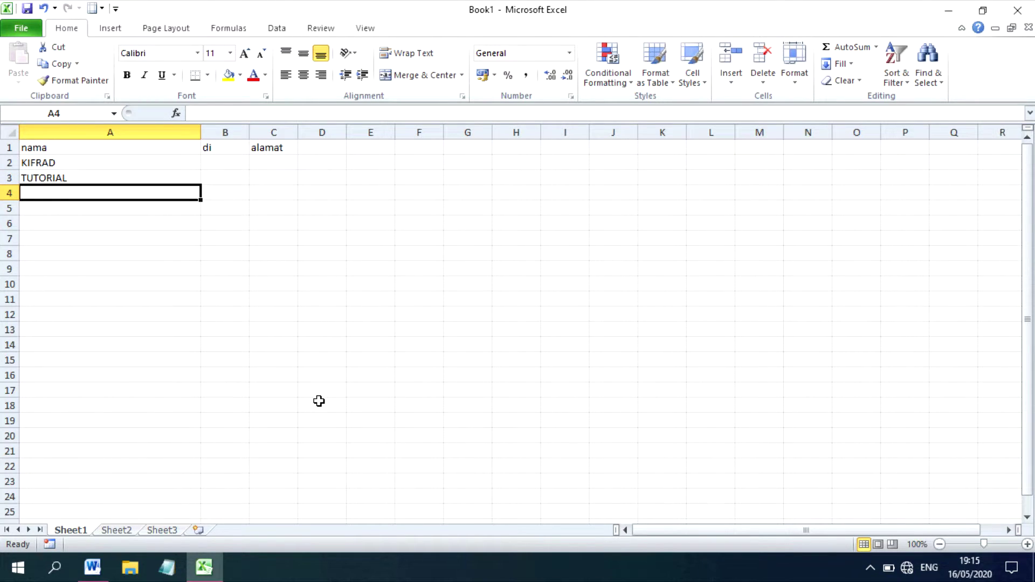
text(KIFRAD TUTORIAL)
key(Return)
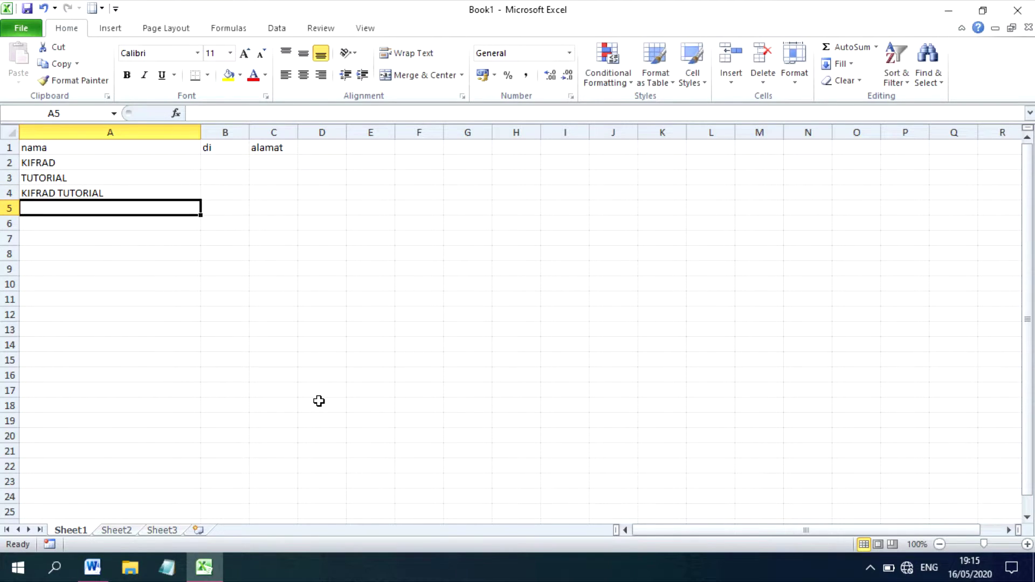
text(CHANNEL KIFRAD TUTORIAL)
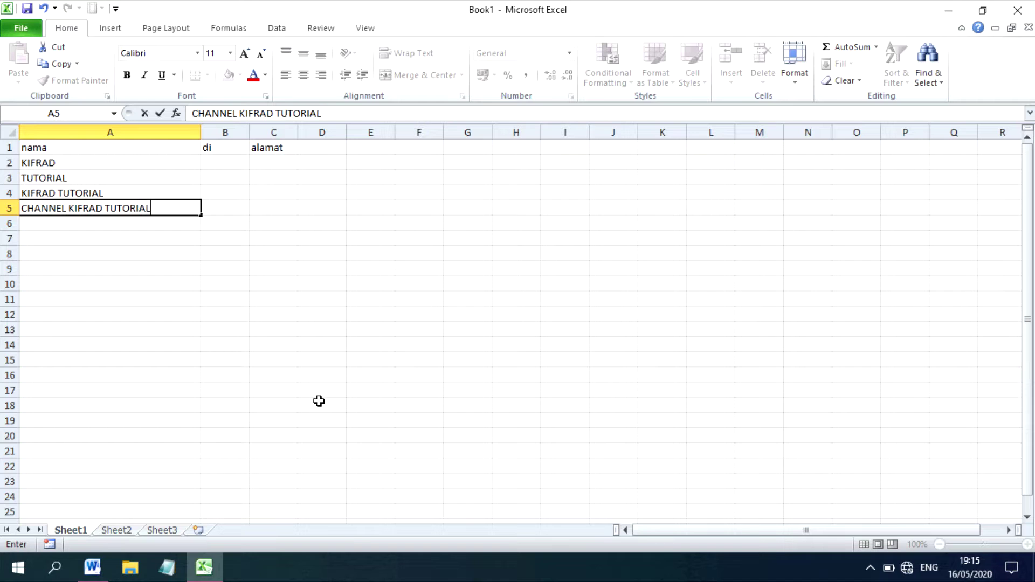
Retype the row-1 headers in capitals as NAMA, DI and ALAMAT
drag(128, 148, 264, 148)
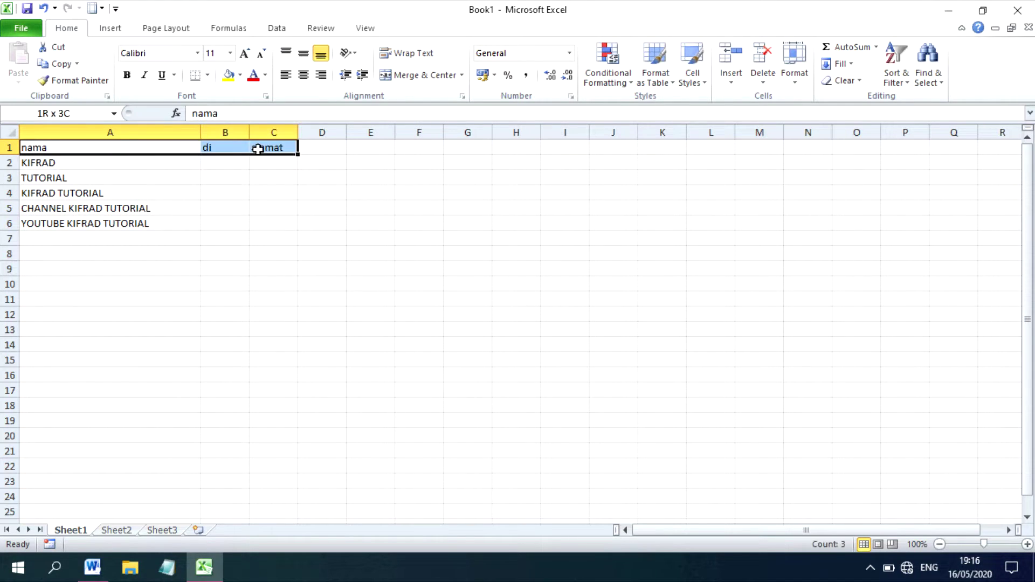
click(116, 147)
text(NAMA)
key(Tab)
text(DI)
key(Tab)
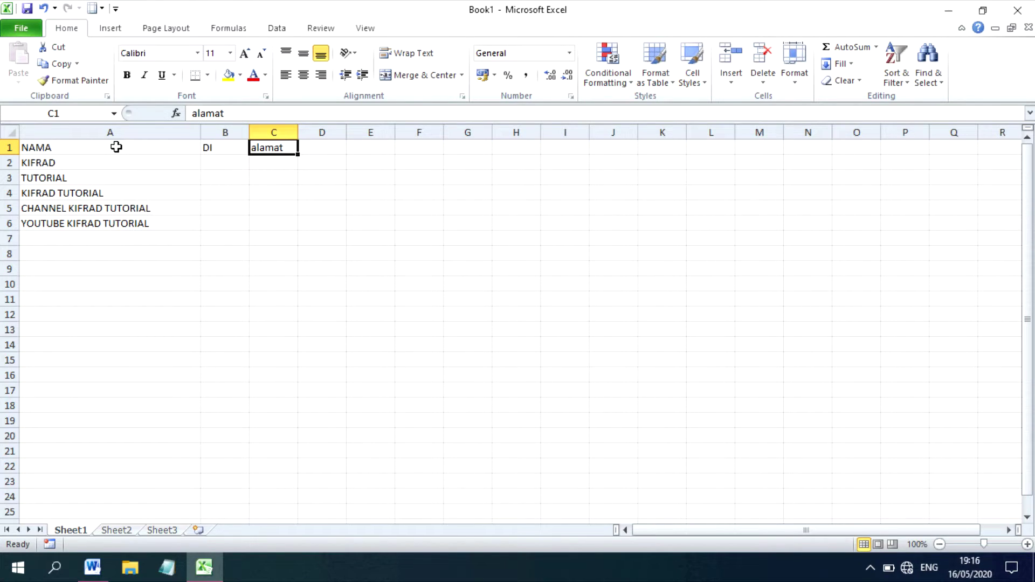
text(ALAMAT)
key(Return)
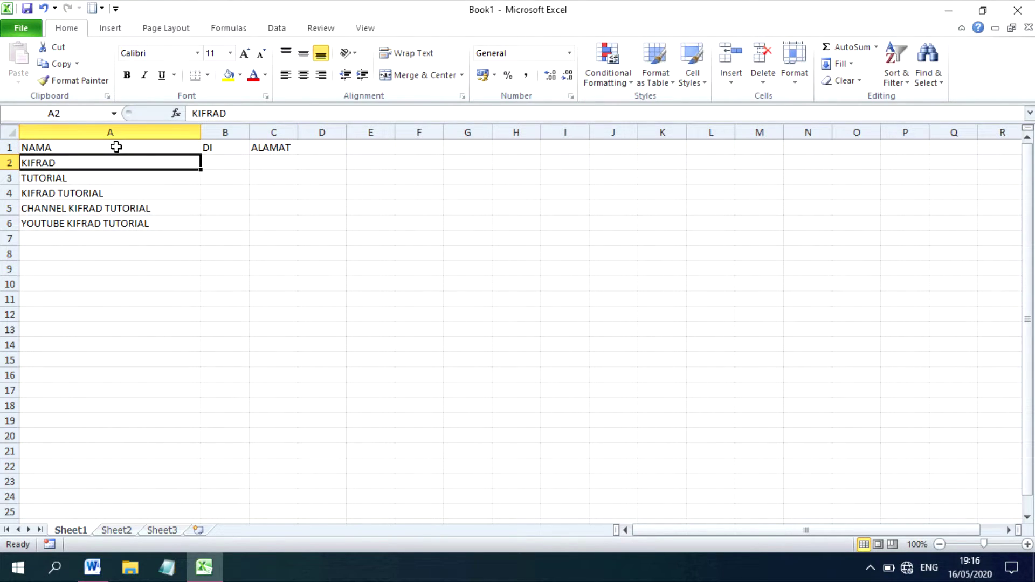
key(Tab)
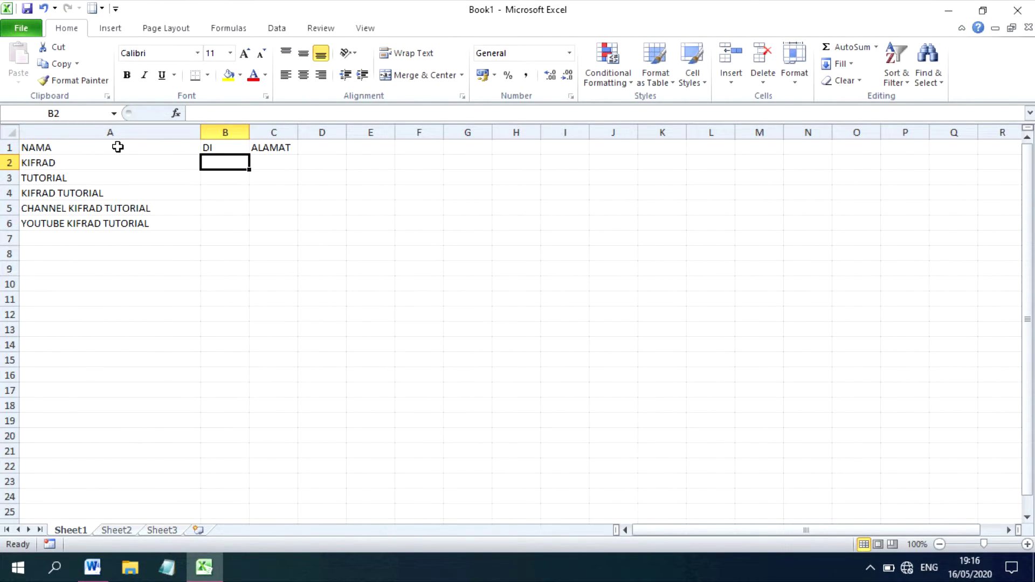
Copy DI down column B beside each recipient name
click(224, 147)
drag(249, 155, 257, 233)
click(273, 164)
mouse_move(81, 161)
mouse_down()
mouse_move(171, 193)
mouse_move(277, 193)
mouse_up()
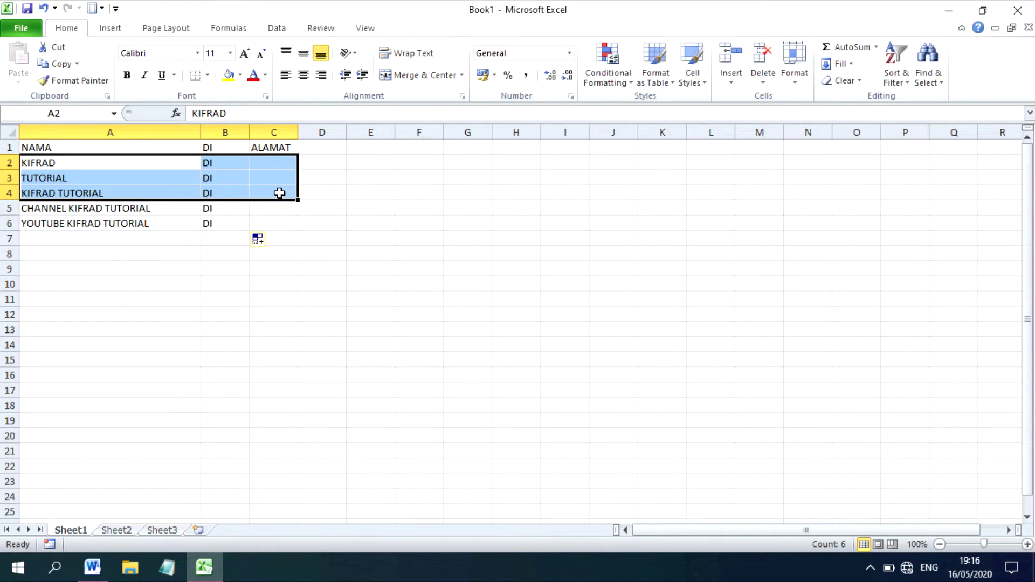
Enter addresses JAKARTA in C2, MALANG in C5 and YOGYAKARTA in C6
click(275, 161)
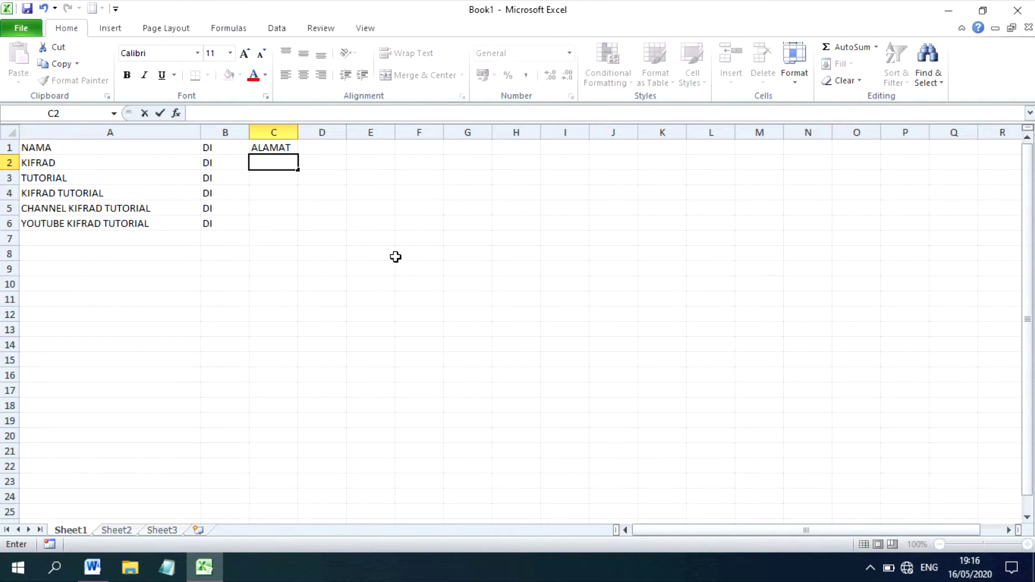
text(JAKARTA)
key(ctrl+Return)
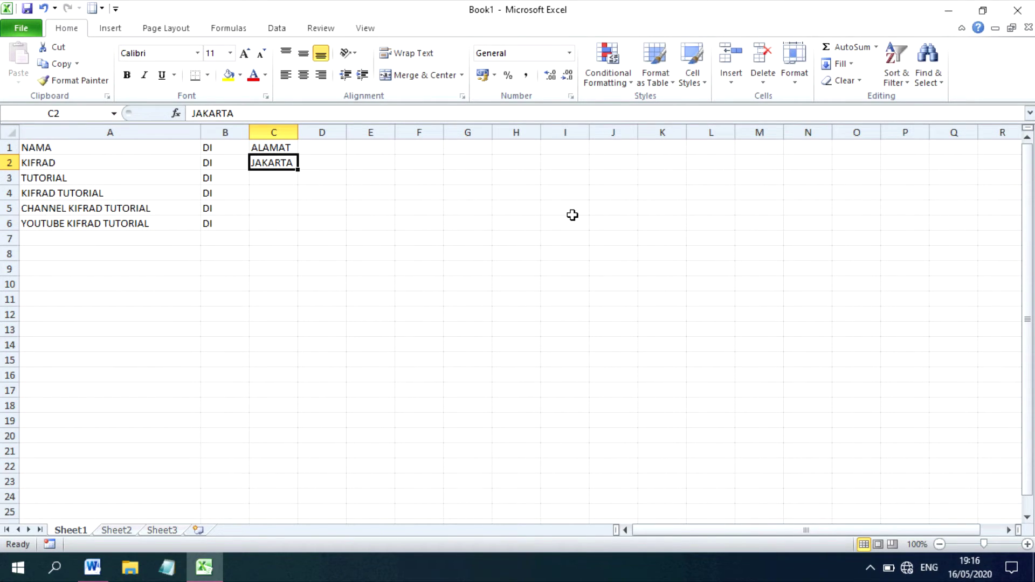
key(Down)
key(Down)
key(Down)
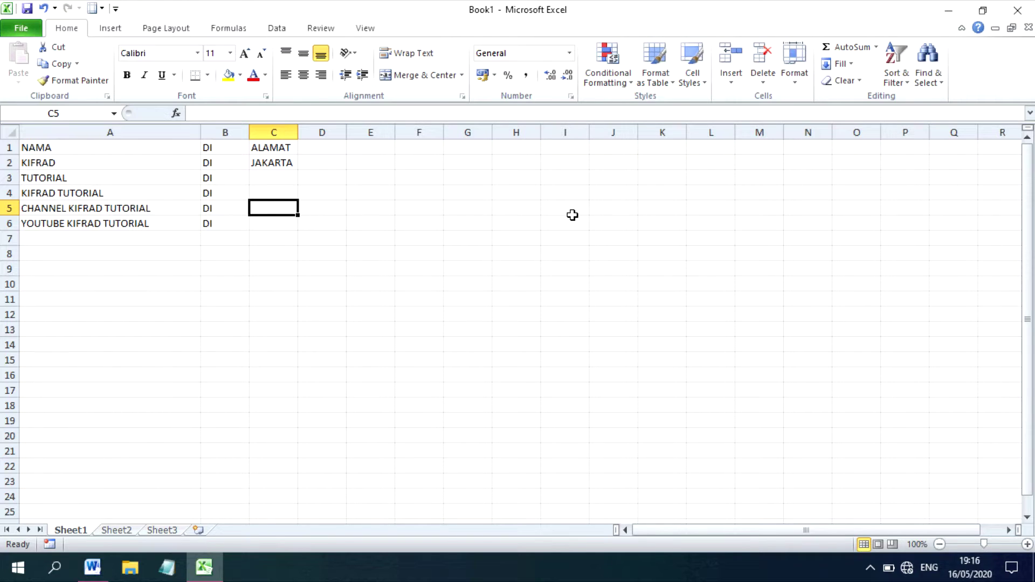
text(MALANG)
key(Return)
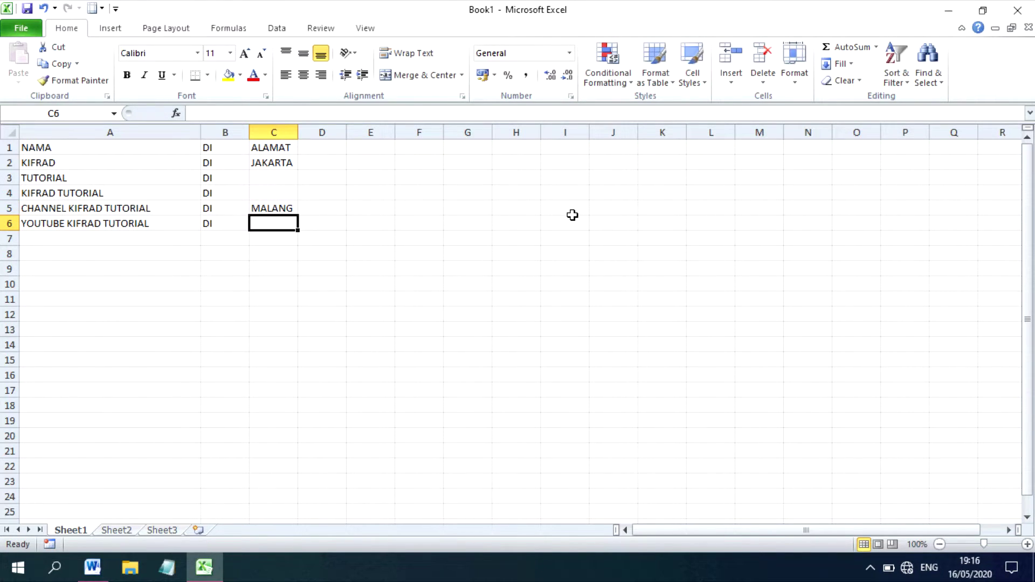
text(YOGYAKARTA)
key(Return)
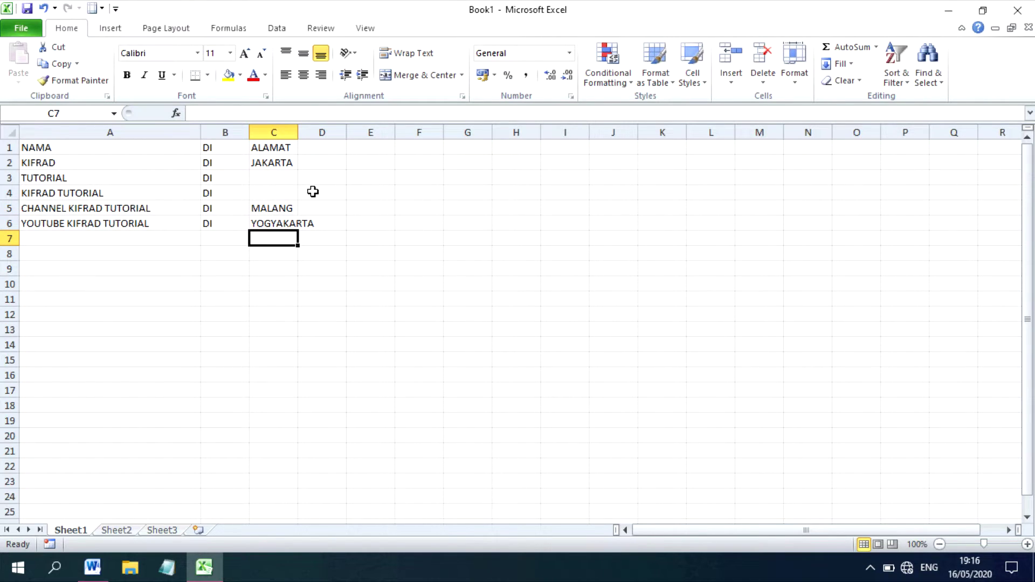
Fill JAKARTA down to C4 and widen column C to fit YOGYAKARTA
click(283, 162)
drag(297, 169, 302, 194)
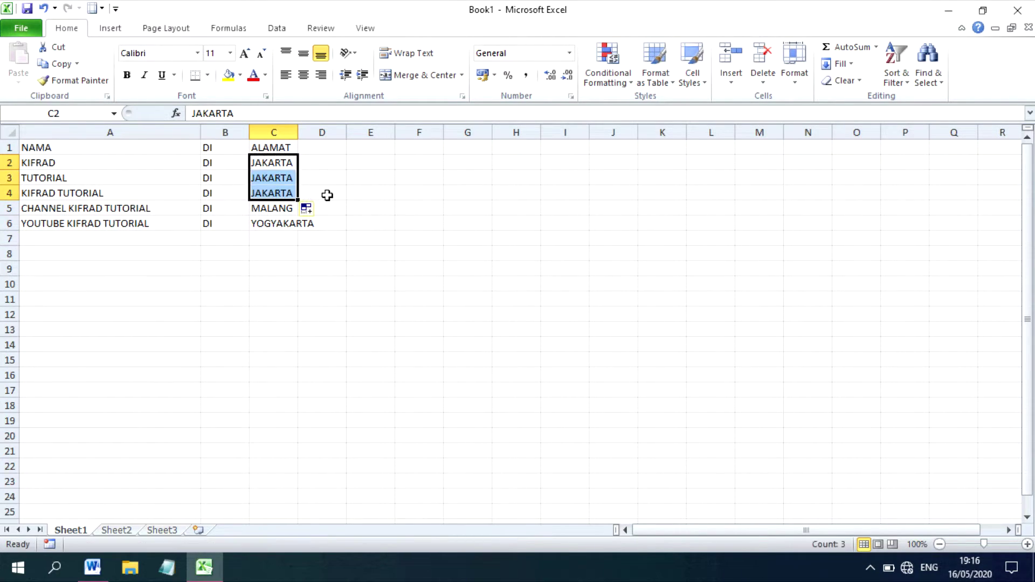
click(286, 162)
drag(298, 132, 342, 132)
click(321, 194)
click(108, 149)
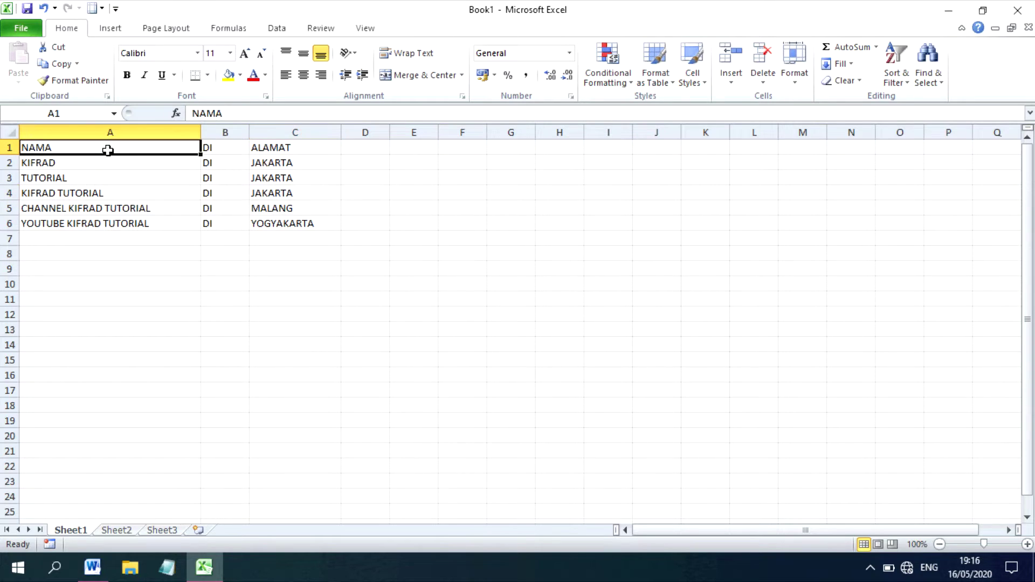
click(103, 208)
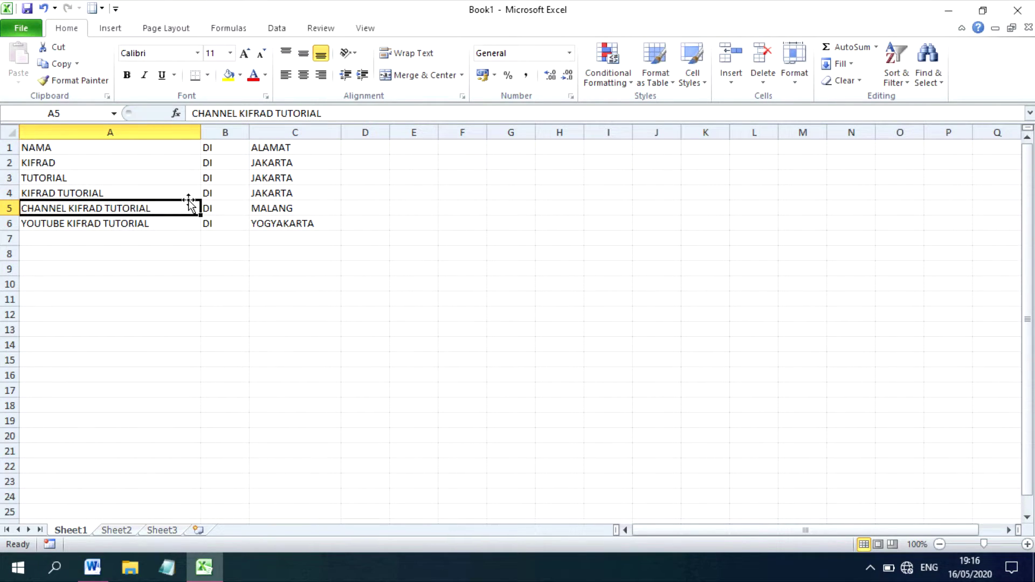
click(104, 176)
click(75, 163)
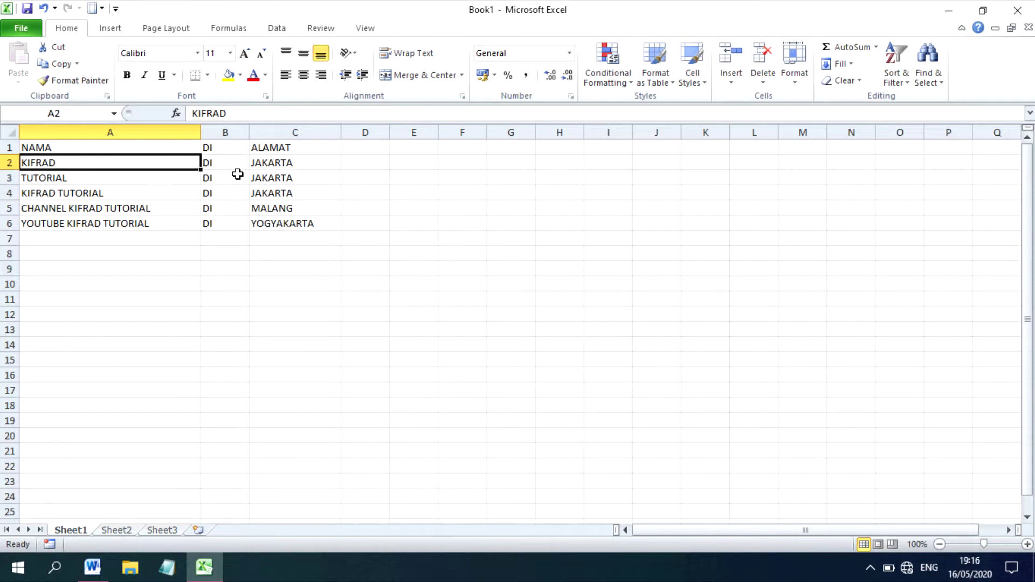
double_click(254, 163)
drag(317, 163, 208, 164)
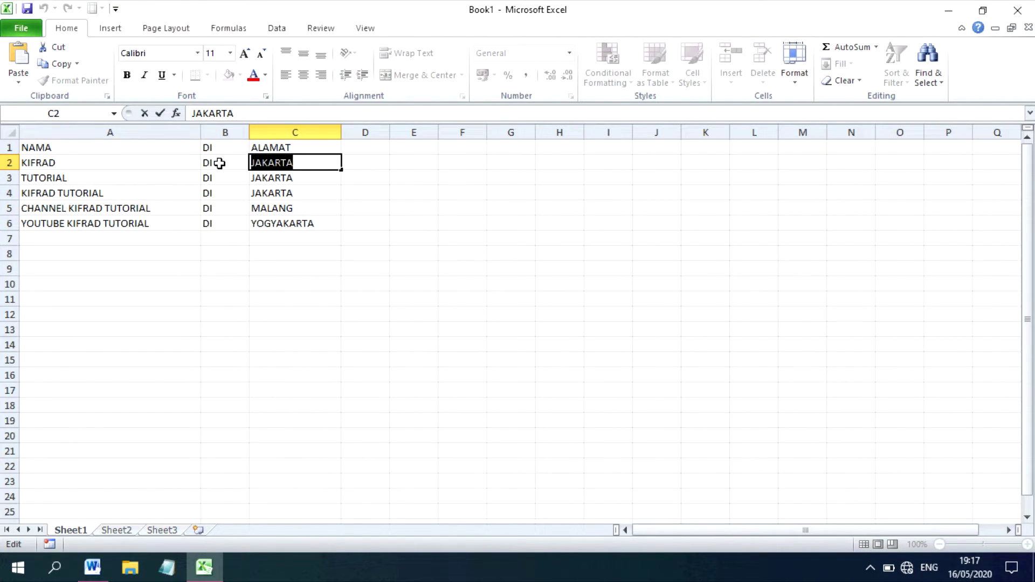
click(264, 173)
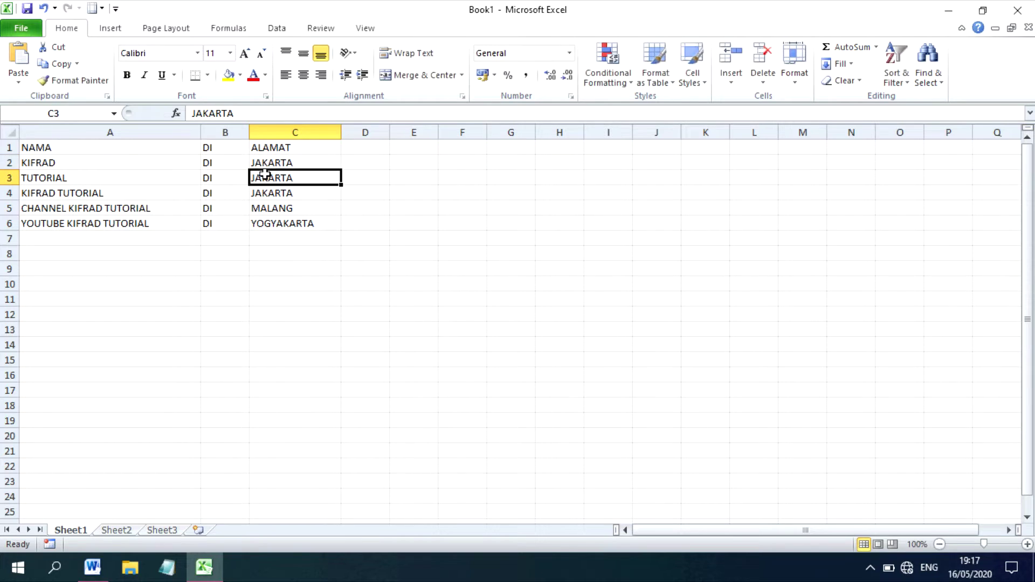
click(367, 177)
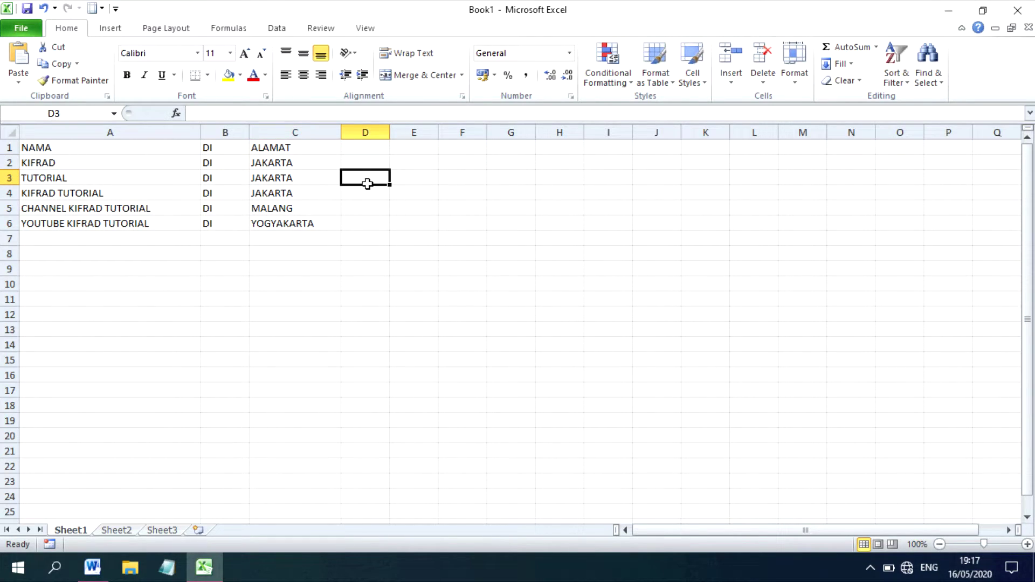
drag(367, 184, 366, 299)
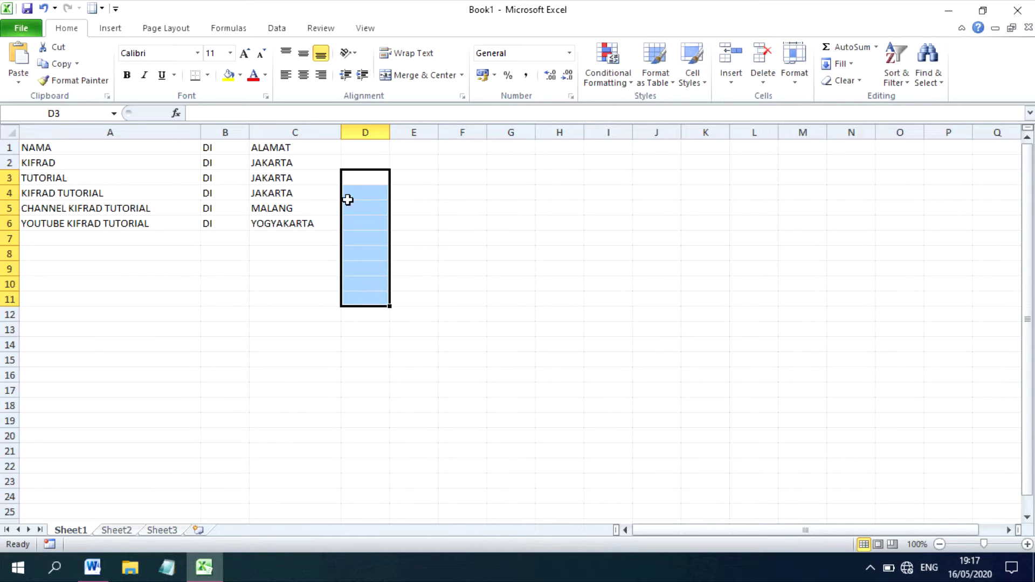
click(348, 200)
click(231, 183)
click(334, 195)
click(252, 166)
click(265, 189)
click(208, 197)
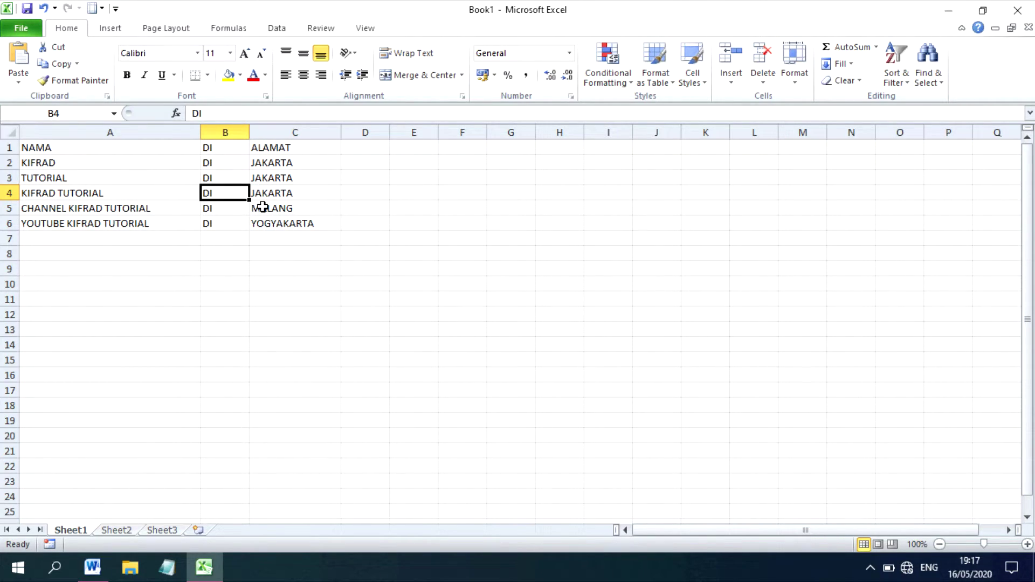
key(ctrl+s)
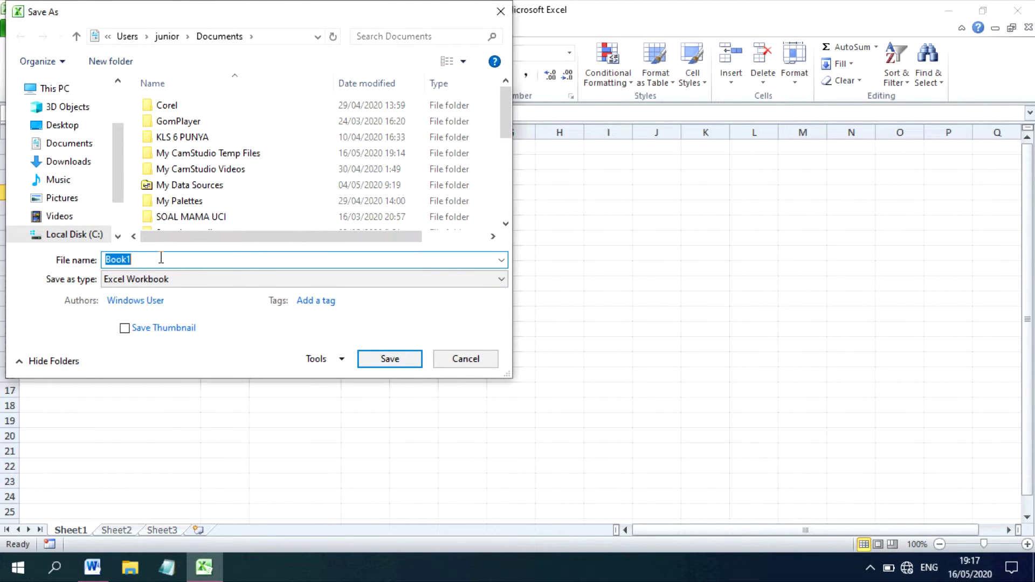
Save the workbook as PENERIMA UNDANGAN in the Videos folder and close Excel
text(PENERIMA UNDANGAN)
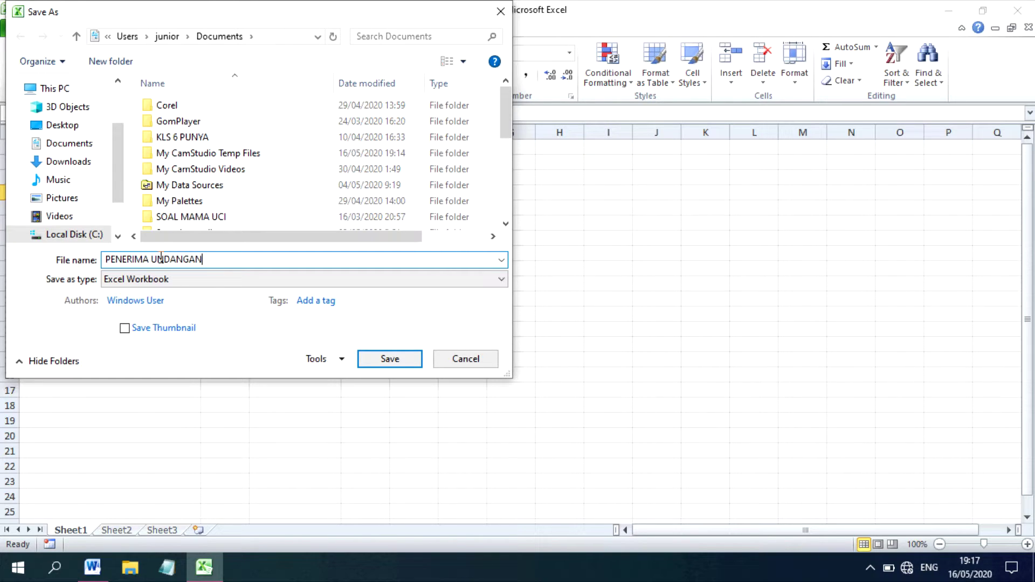
mouse_move(73, 202)
click(86, 216)
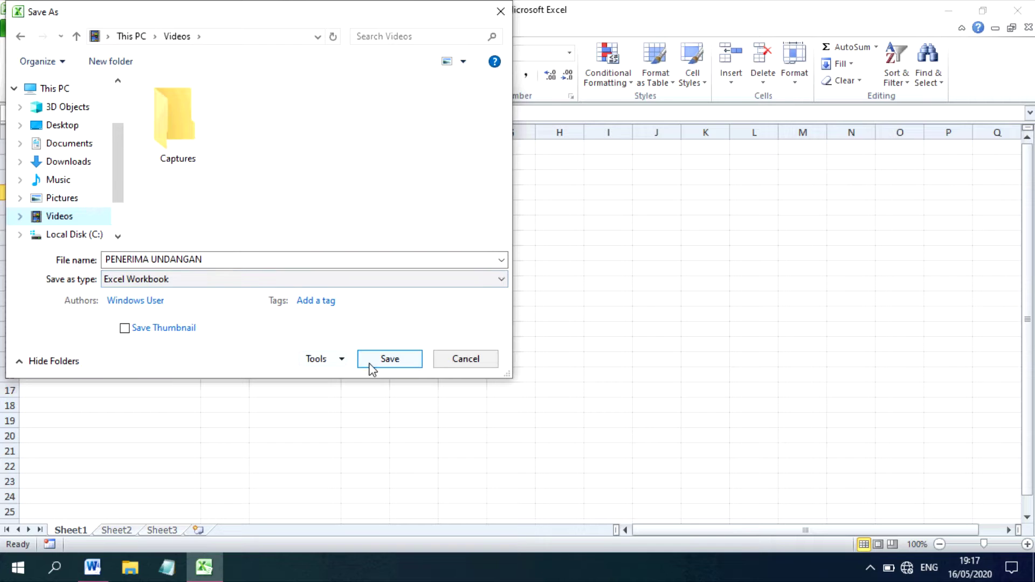
click(389, 359)
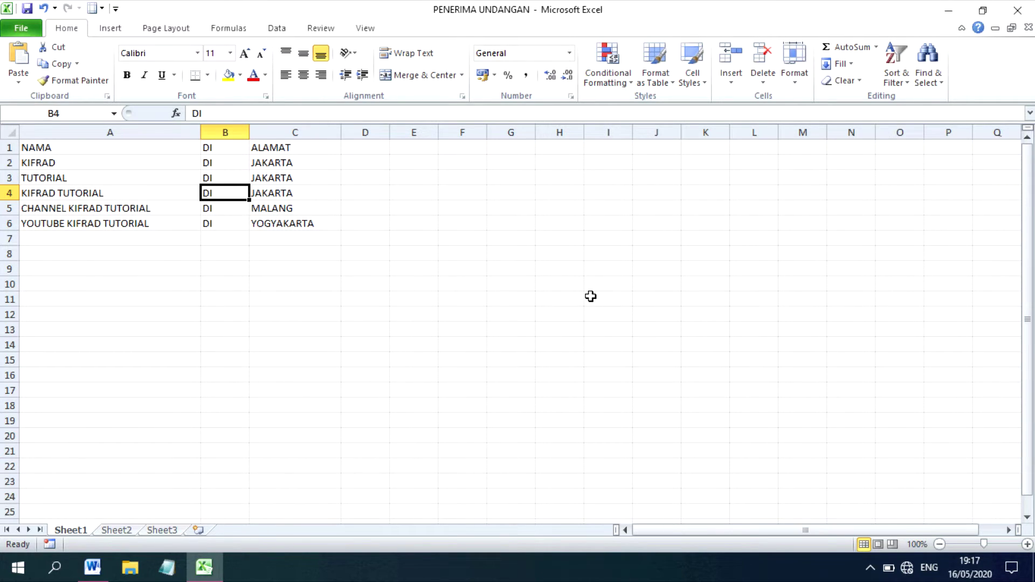
click(1031, 6)
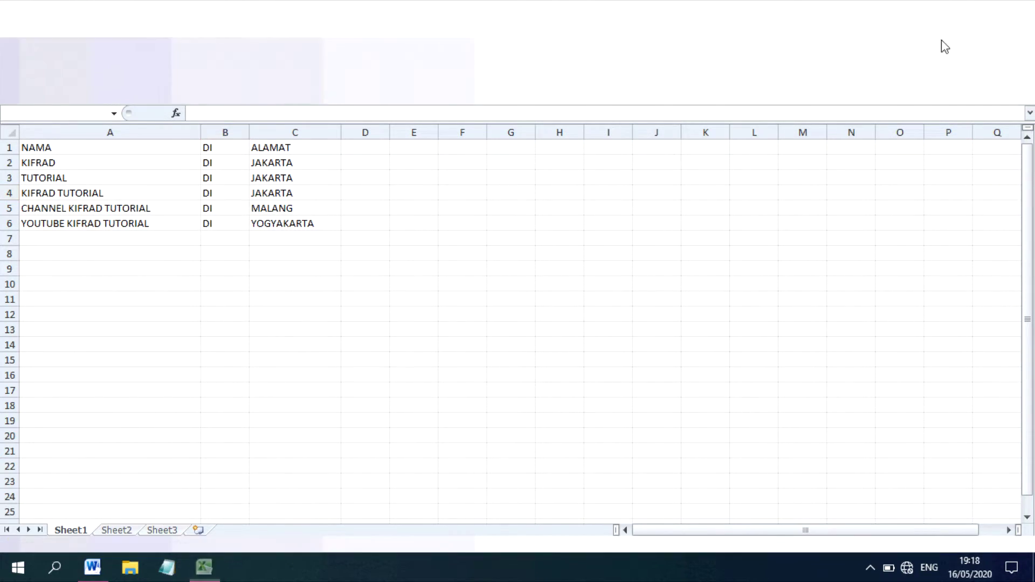
scroll(677, 406, down, 3)
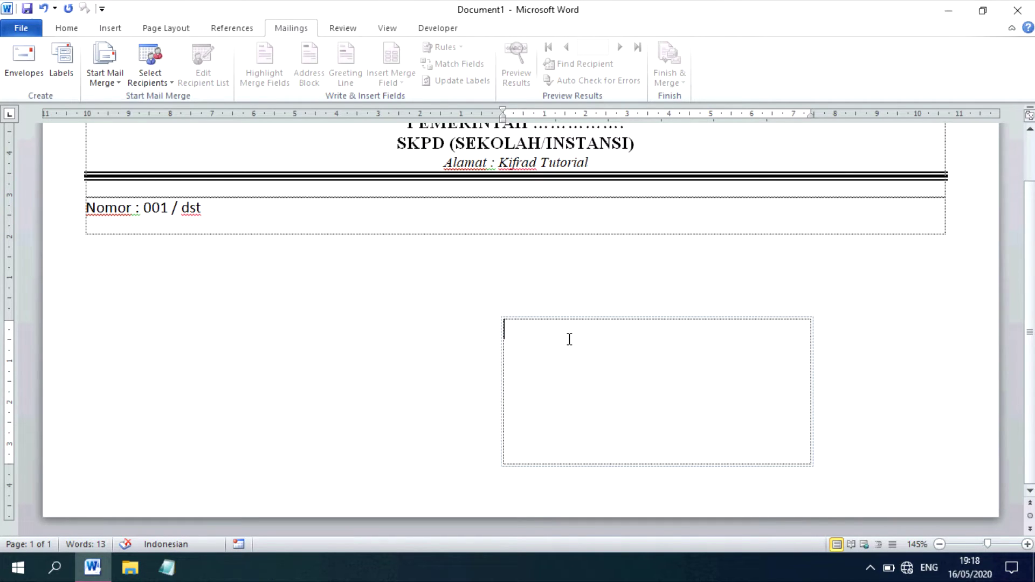
Type 'Kepada Yth.' and 'Bpk/Ibu/Sdr(i)' on two lines in the address box
text(kepada Y)
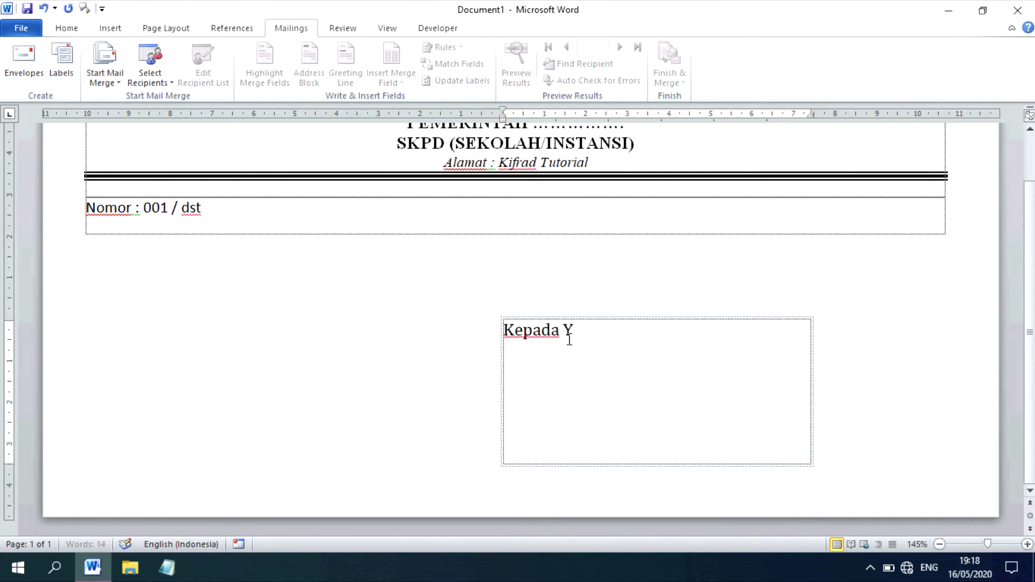
text(th.)
key(Return)
text(Bpk/)
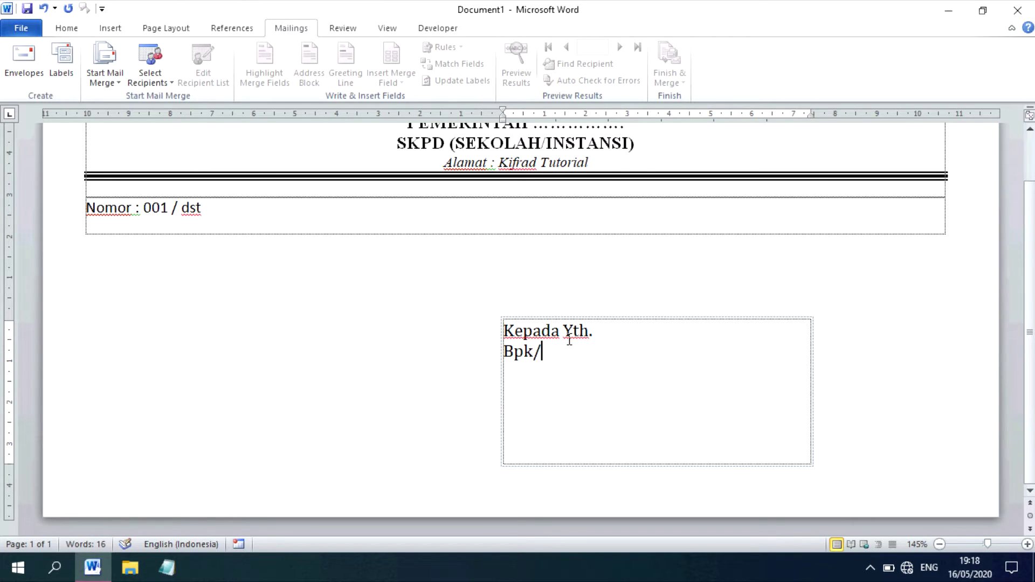
text(Ibu/Sdr)
text((i).)
key(BackSpace)
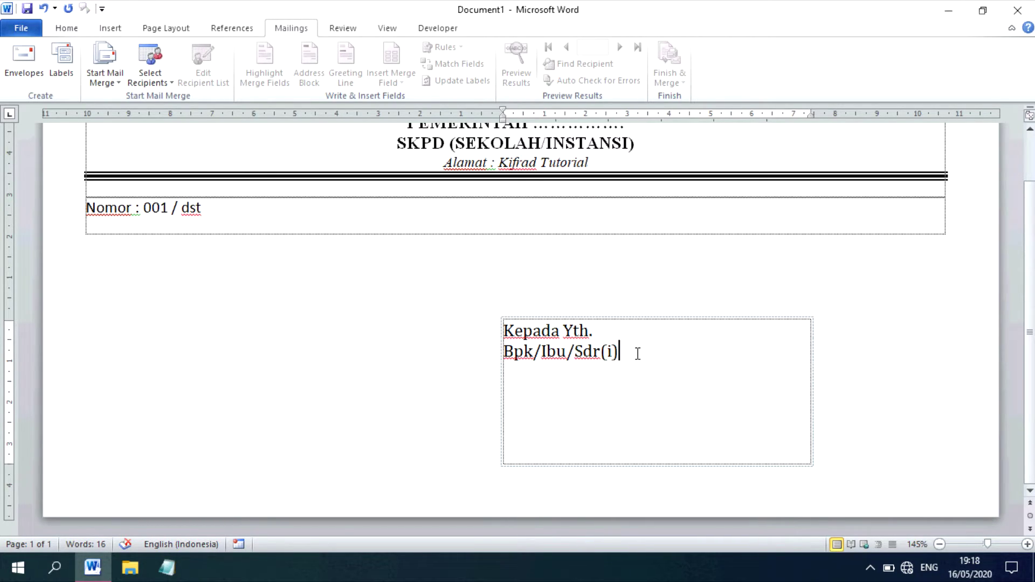
click(151, 78)
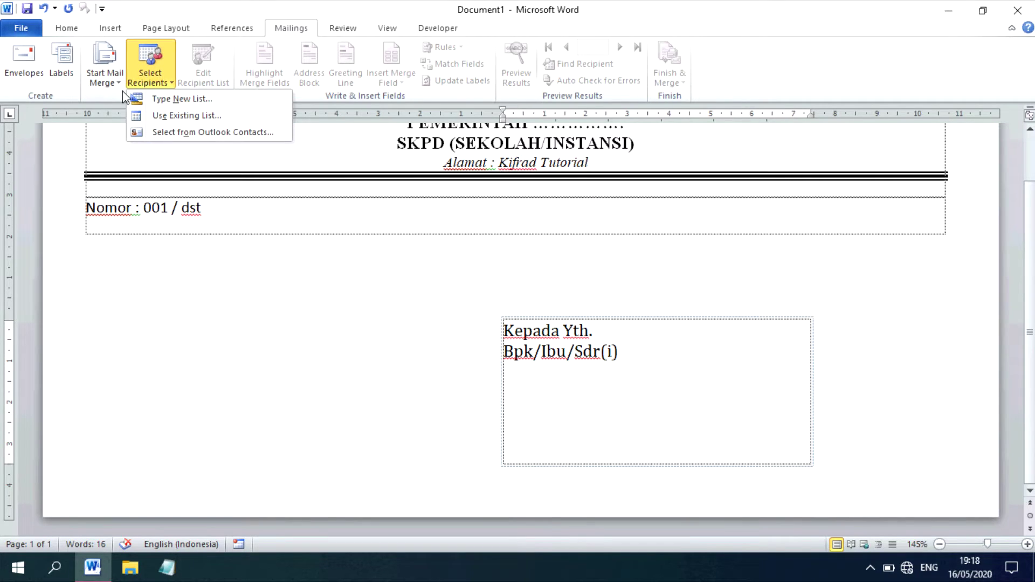
Link Sheet1$ of the PENERIMA UNDANGAN workbook in Videos as the recipient list
click(175, 118)
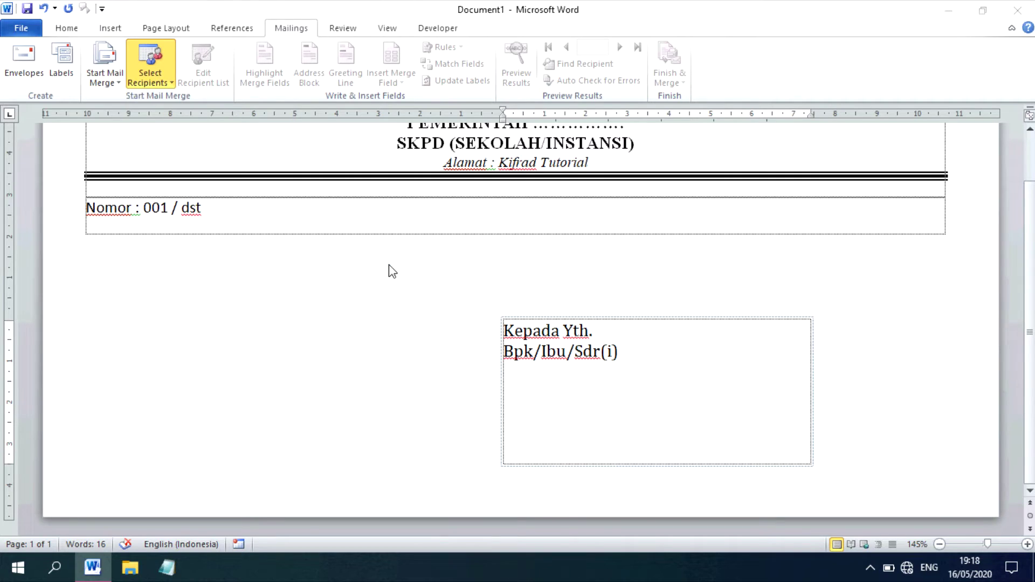
mouse_move(55, 240)
click(65, 240)
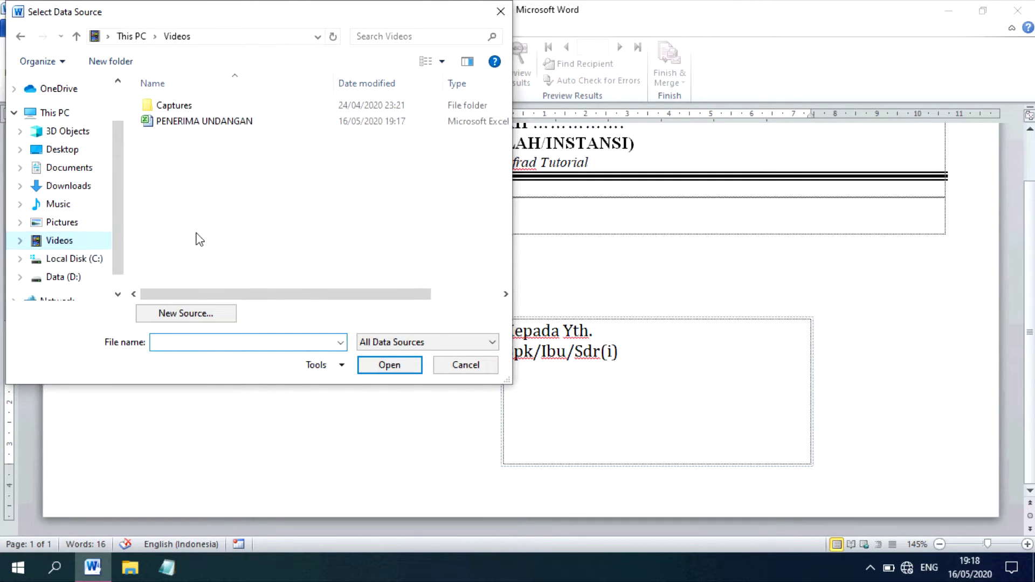
click(171, 121)
click(380, 365)
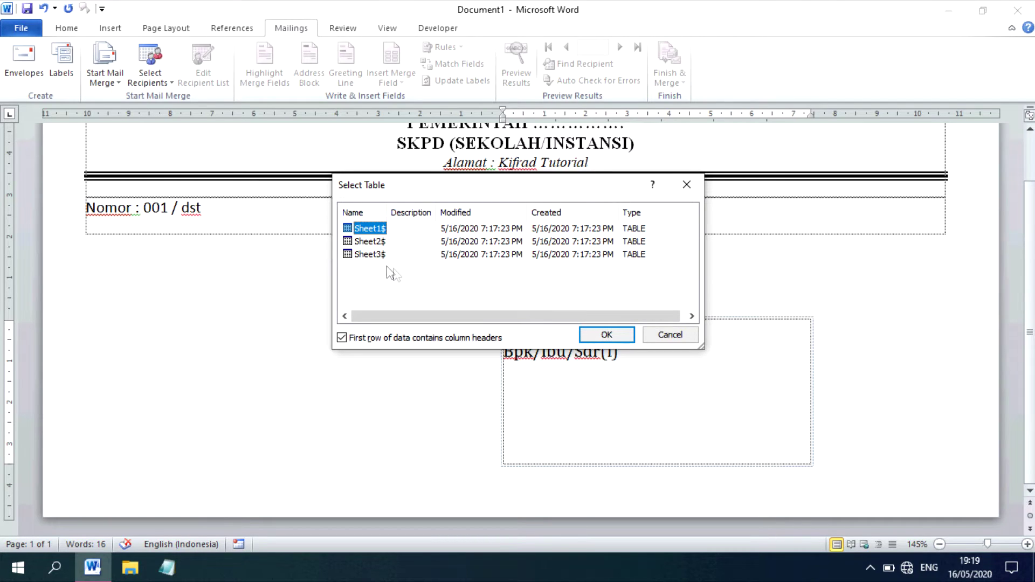
click(367, 243)
click(373, 254)
click(376, 254)
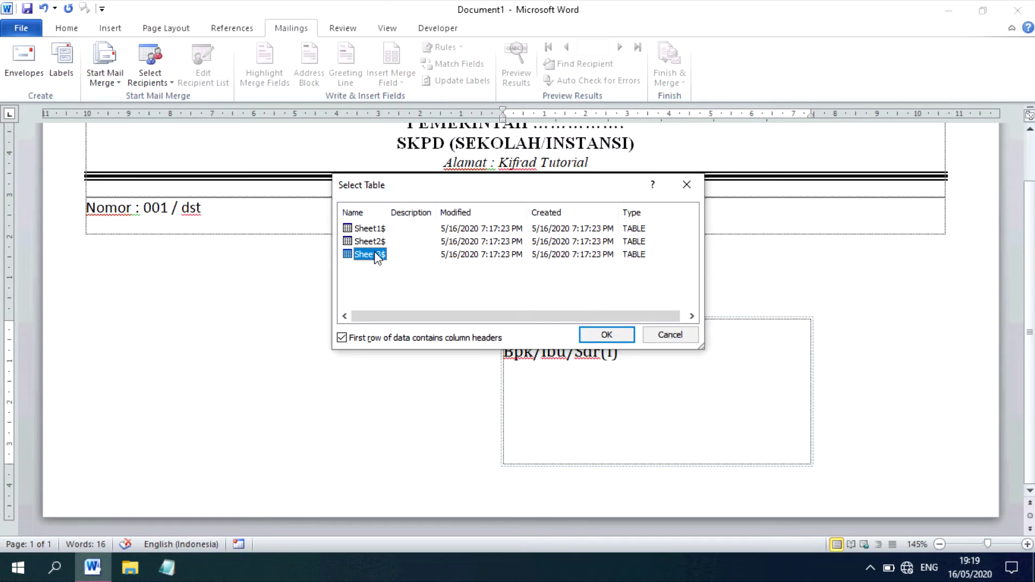
click(378, 229)
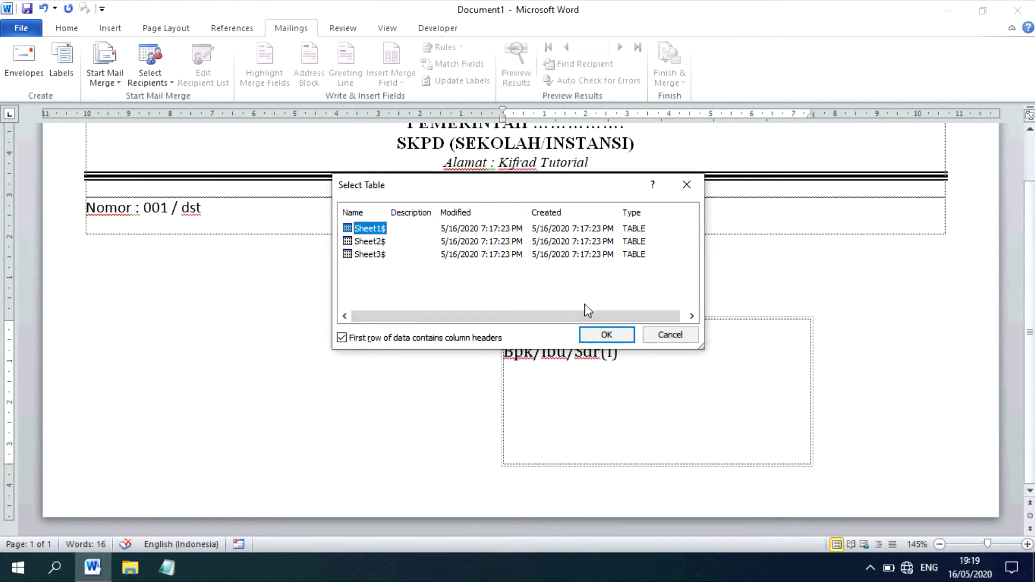
click(591, 334)
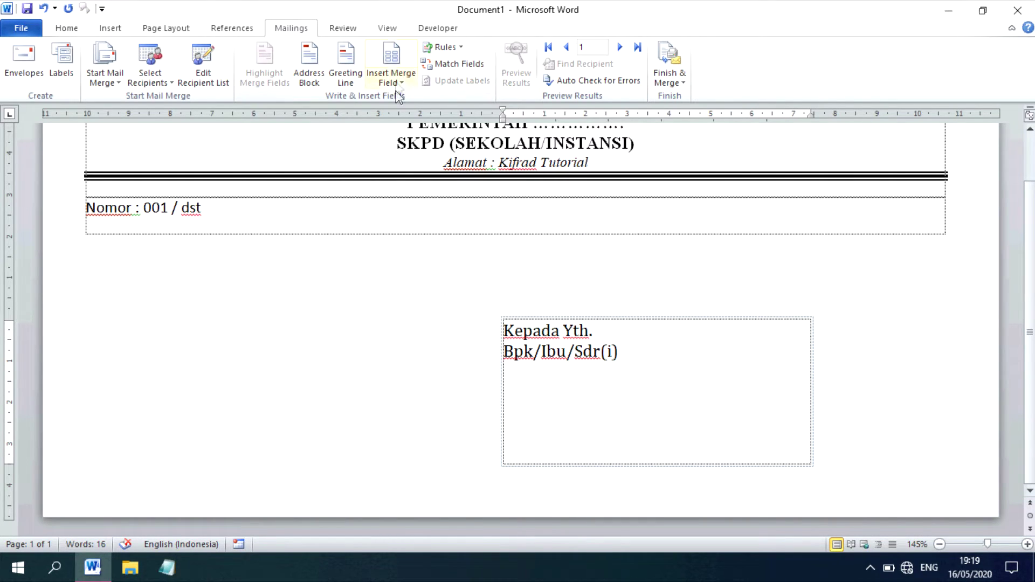
Insert the NAMA and DI merge fields on separate lines after Bpk/Ibu/Sdr(i)
click(396, 81)
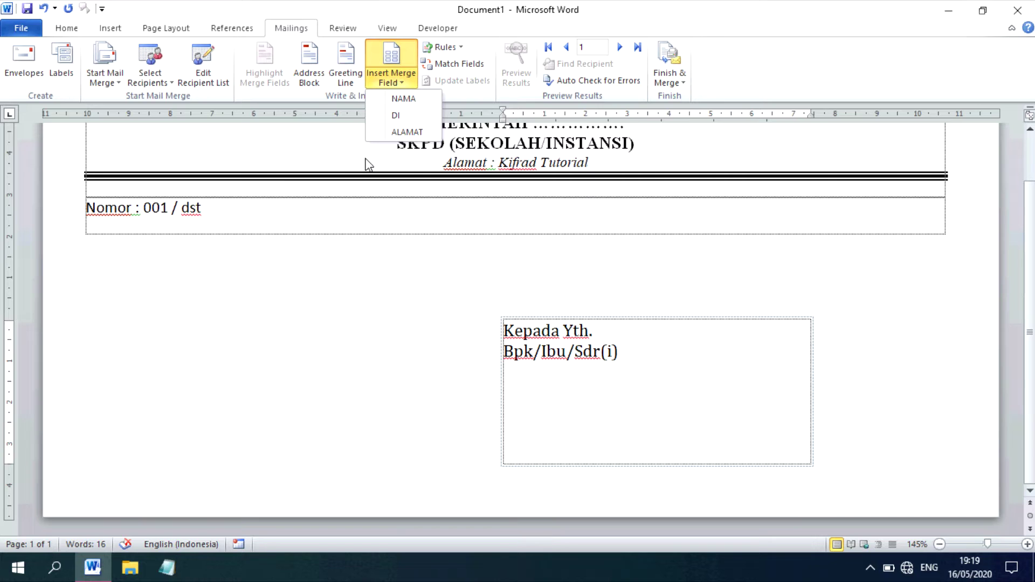
click(399, 100)
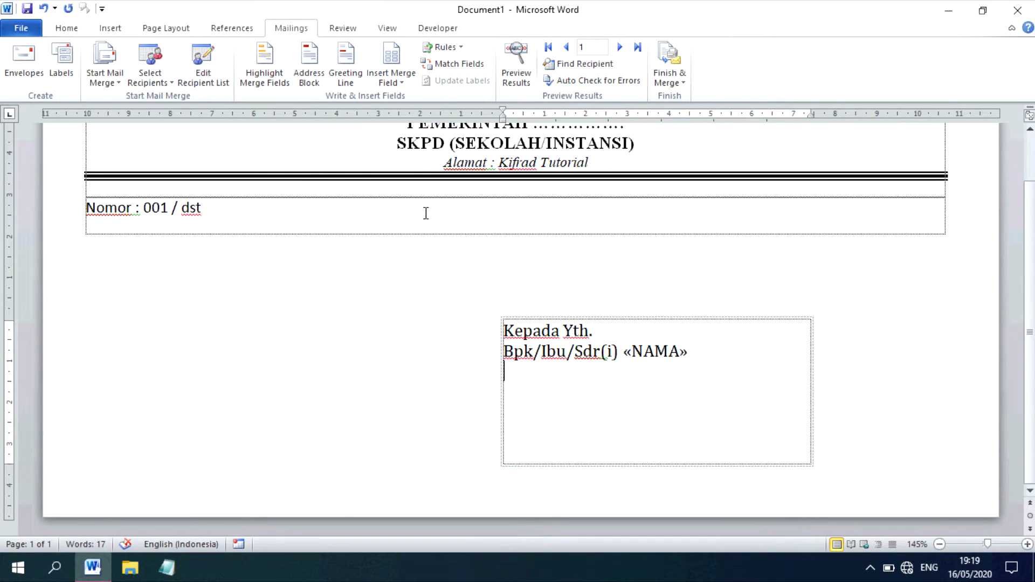
key(Return)
click(391, 78)
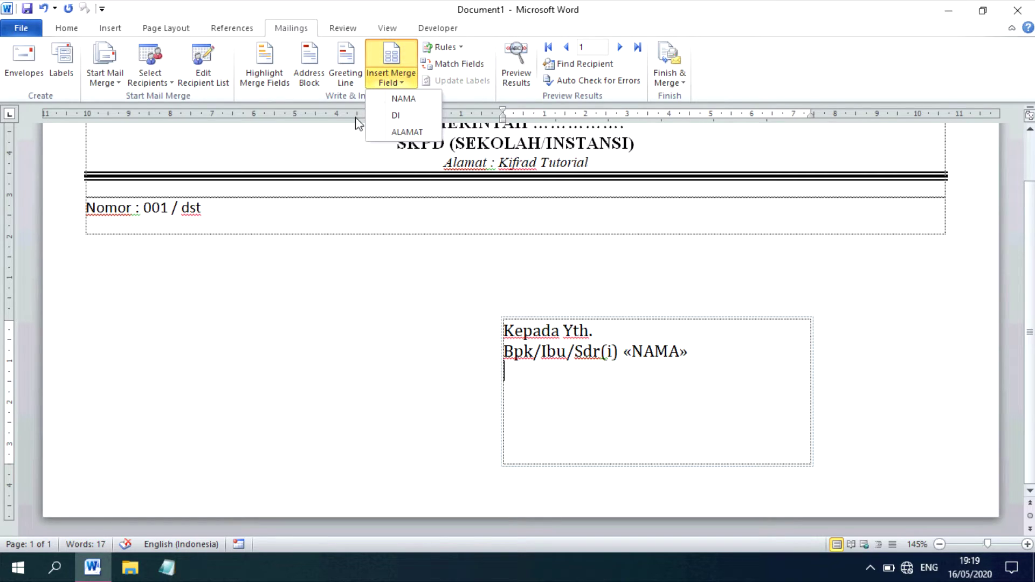
click(396, 117)
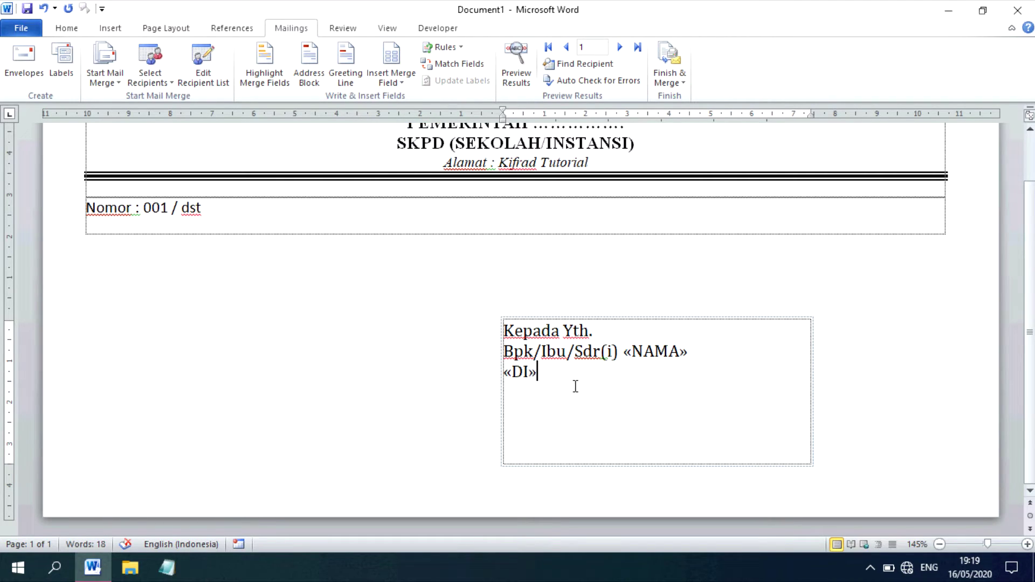
key(Return)
Add the ALAMAT field on an indented line and preview the recipient data
drag(503, 116, 547, 142)
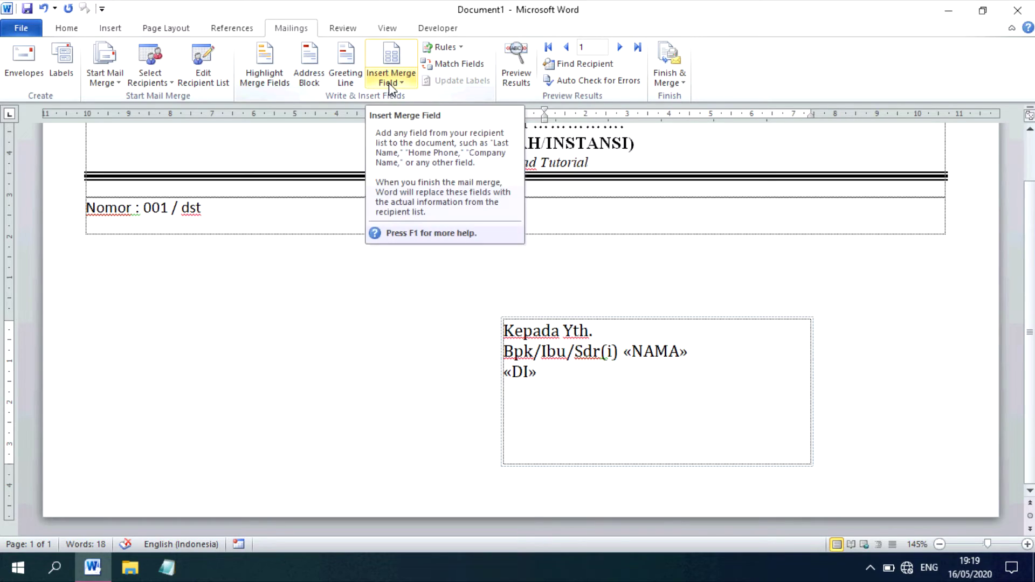
click(390, 85)
click(398, 132)
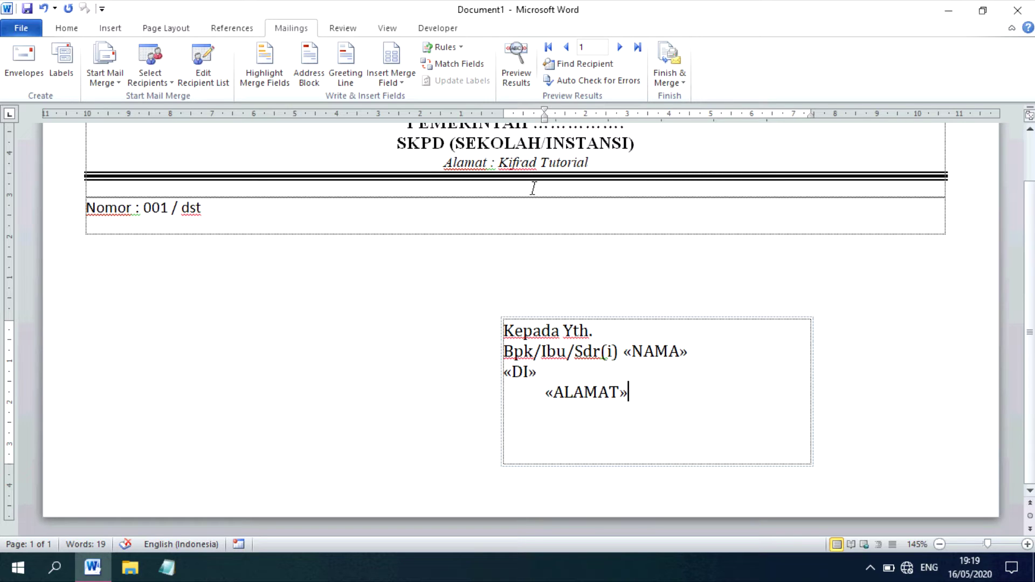
click(521, 70)
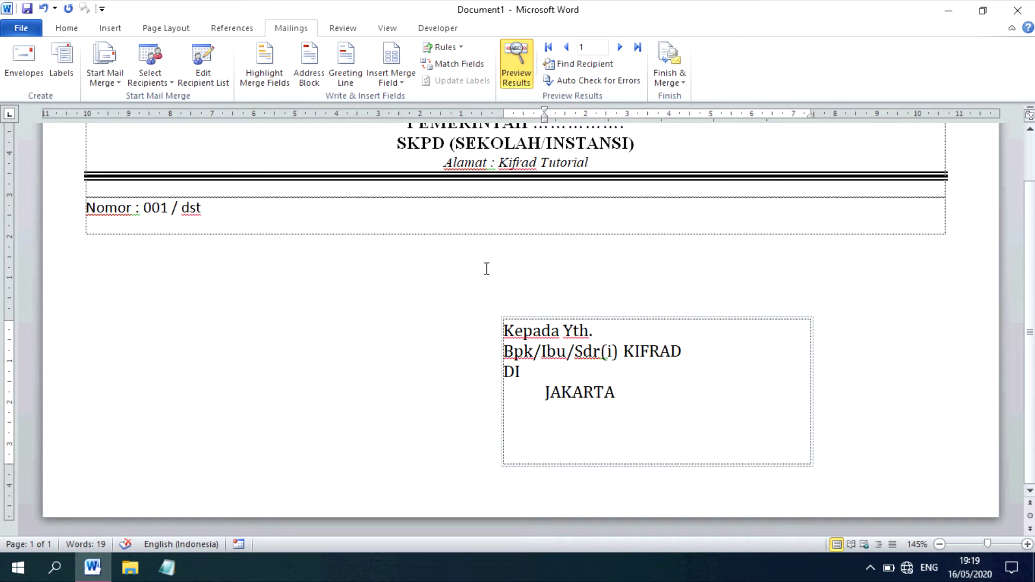
Step the preview forward to the fourth recipient record
click(701, 353)
click(620, 49)
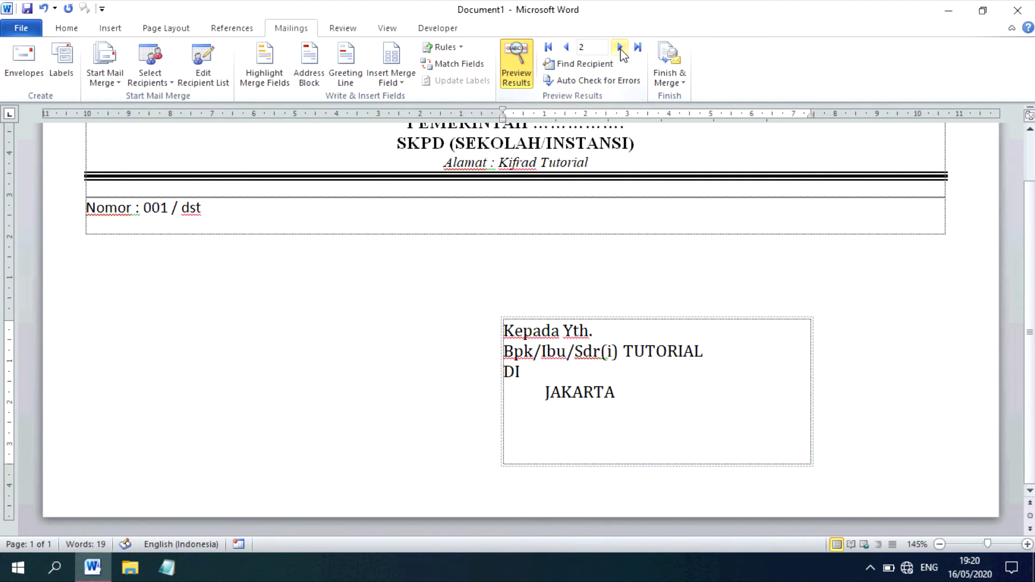
click(625, 351)
click(619, 47)
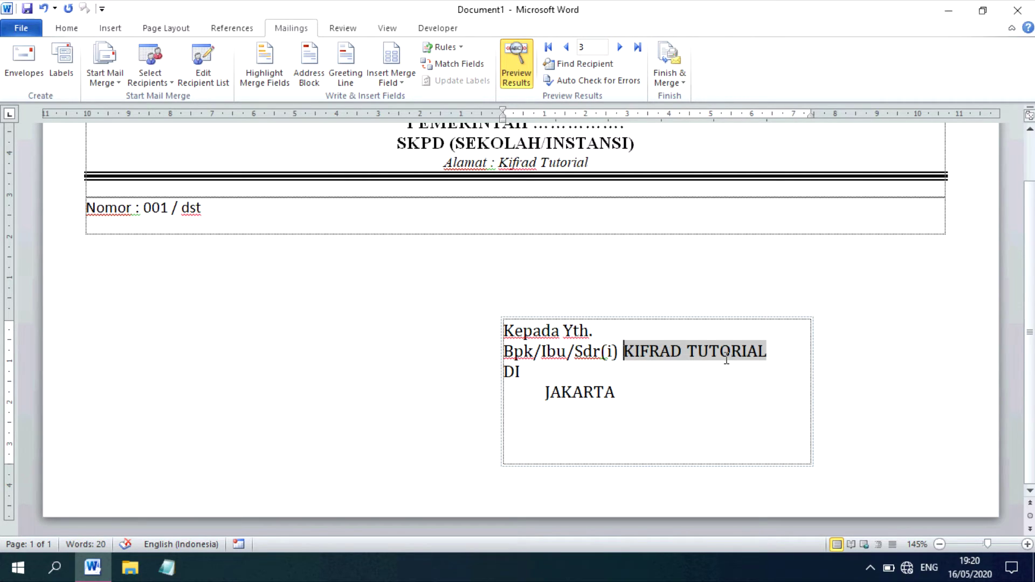
click(620, 48)
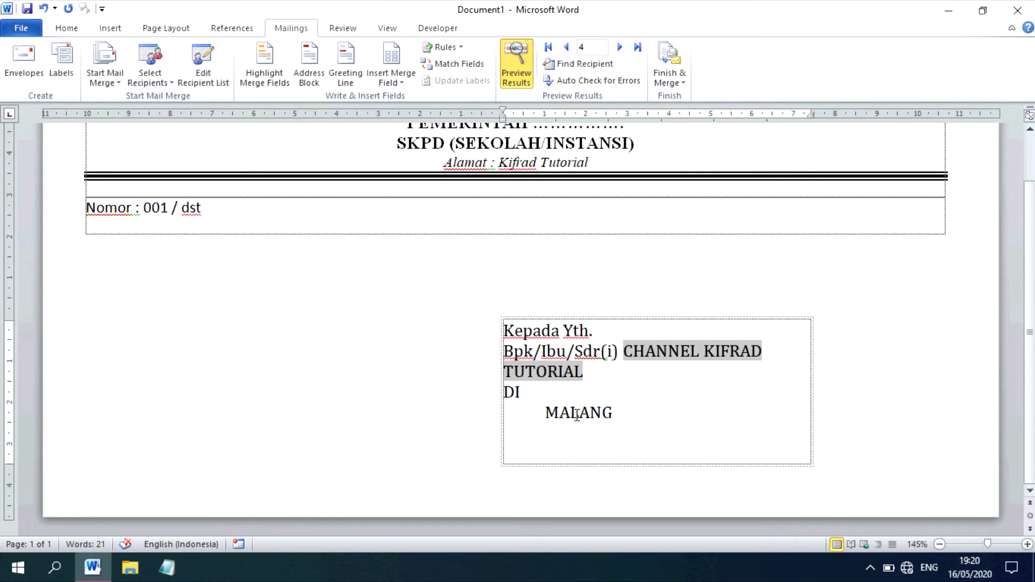
click(611, 364)
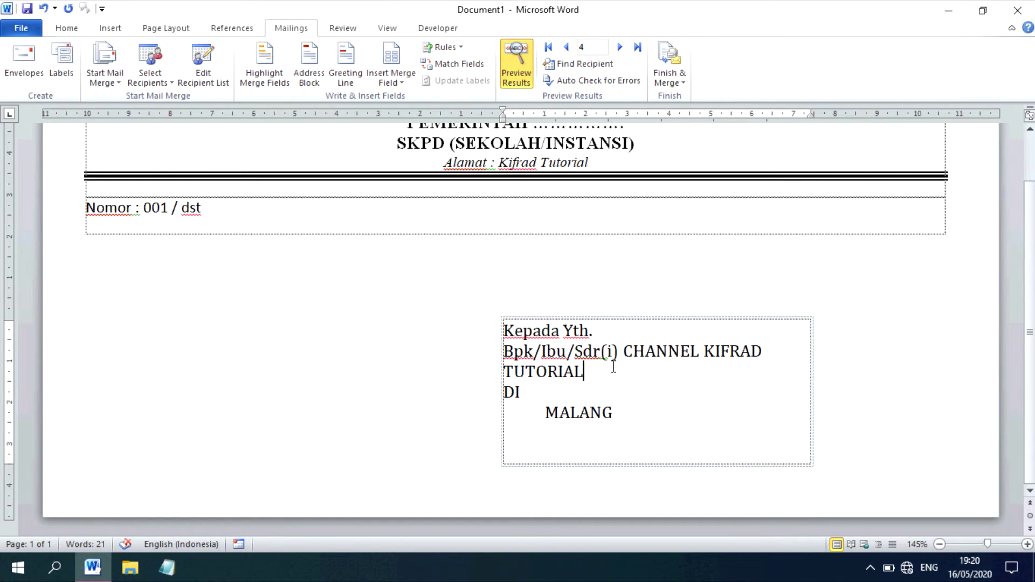
Widen the address frame leftward so CHANNEL KIFRAD TUTORIAL fits on one line
click(499, 382)
drag(499, 393, 454, 392)
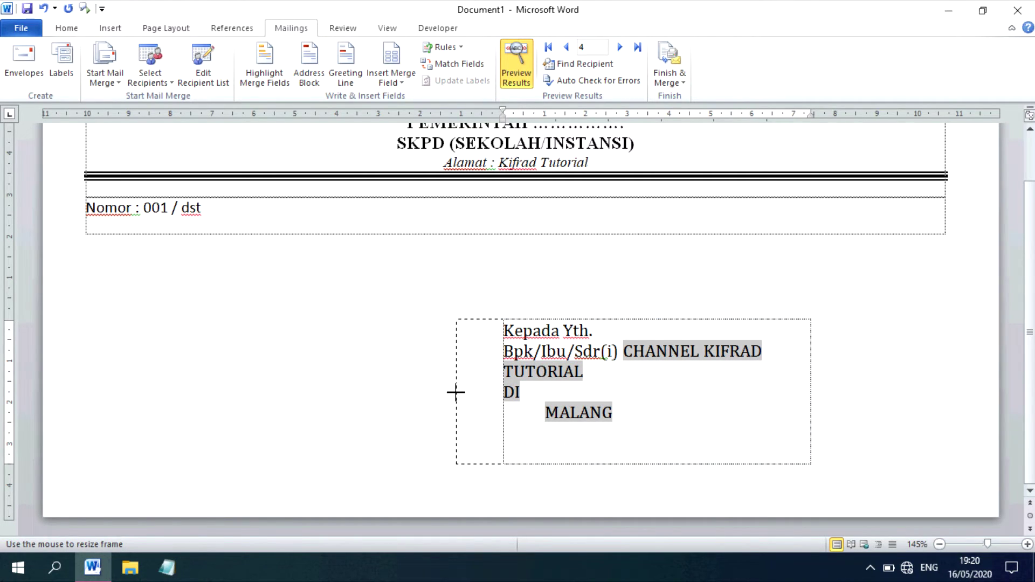
click(677, 395)
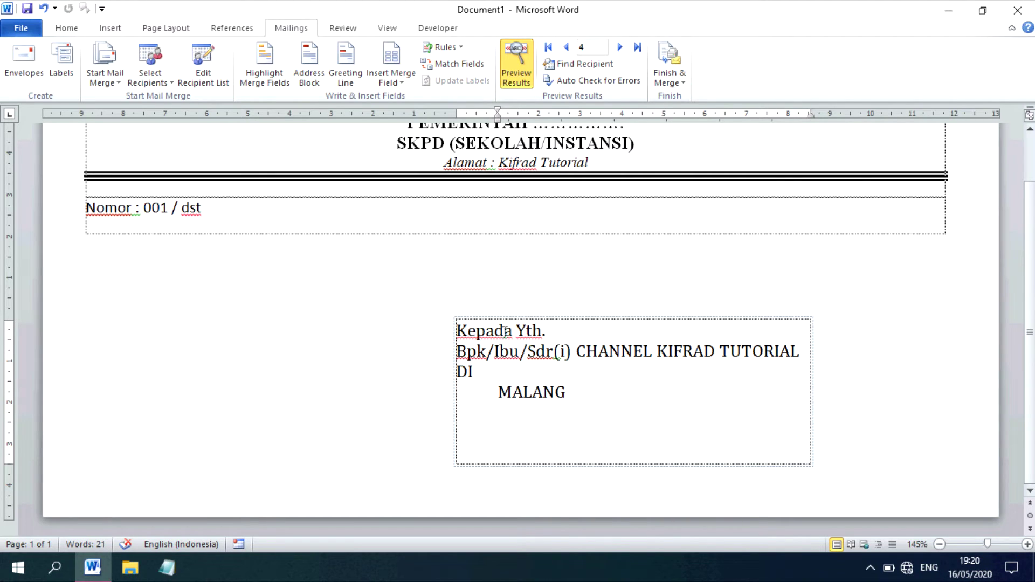
drag(457, 330, 518, 364)
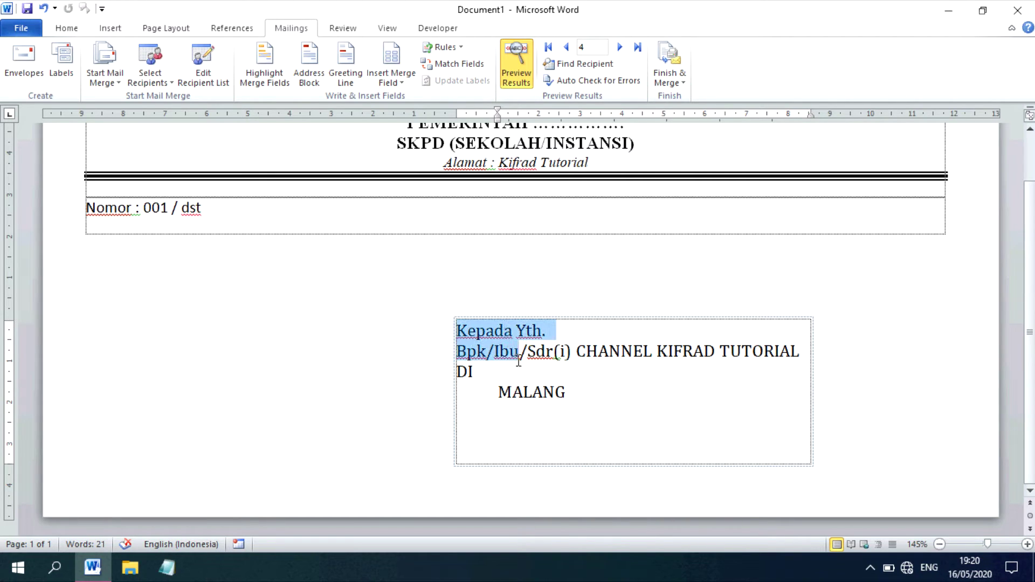
Apply 1.5 line spacing to the address lines from Kepada Yth. to DI
click(67, 27)
click(411, 75)
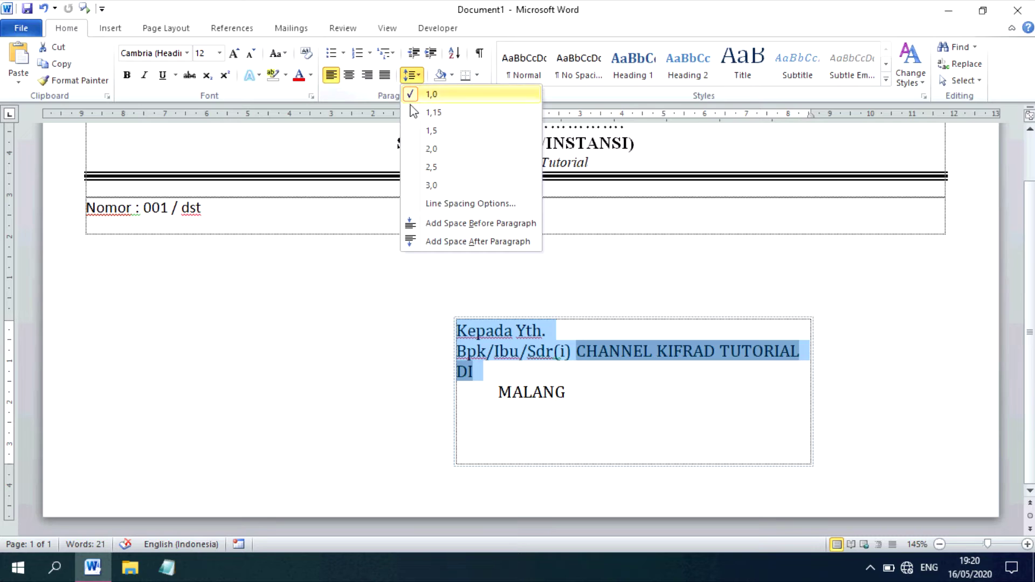
click(431, 130)
click(696, 348)
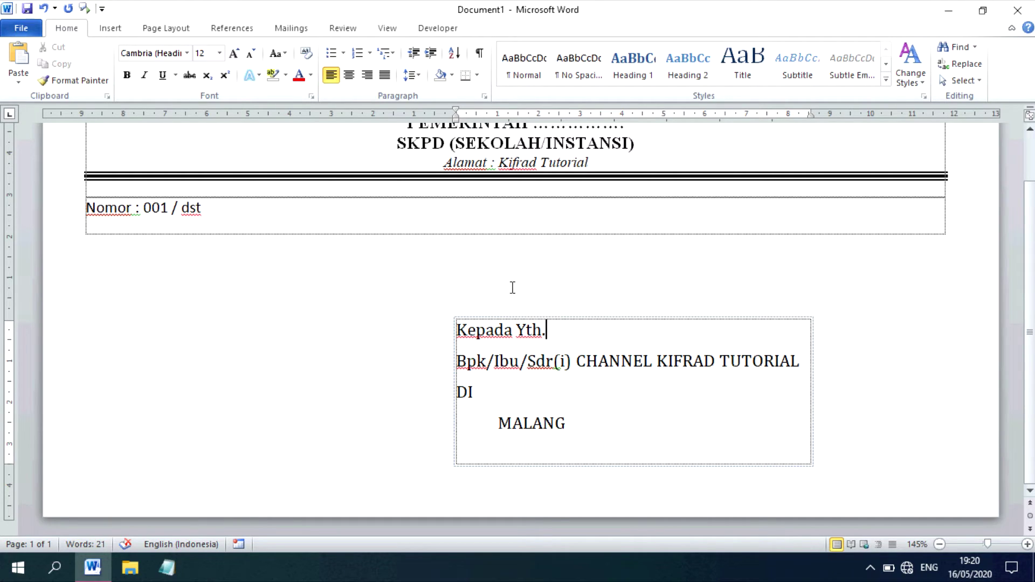
click(298, 30)
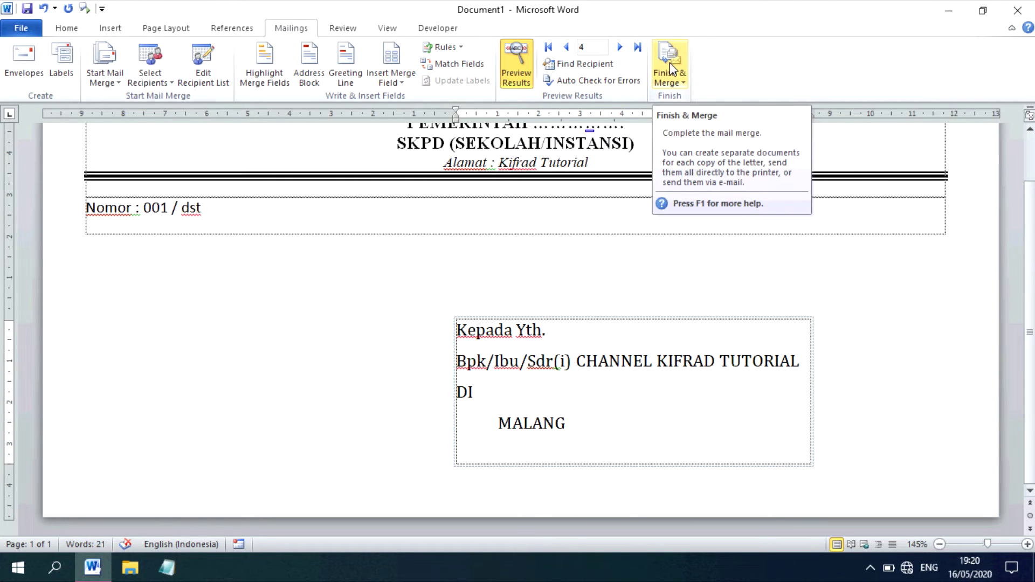
Merge all recipient records and print them on the EPSON L310 Series printer
click(675, 76)
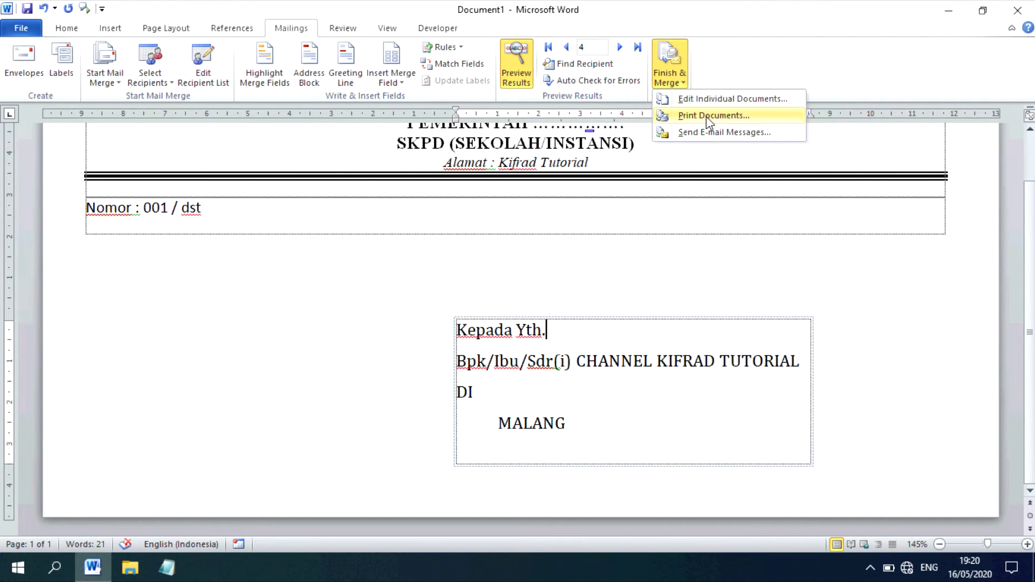
click(689, 116)
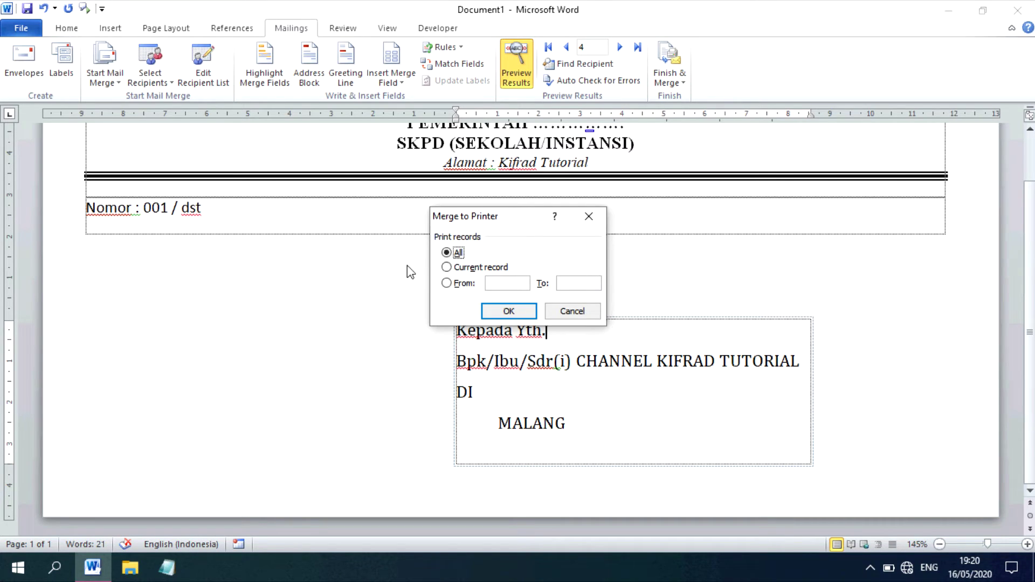
click(493, 269)
key(alt+f)
click(583, 284)
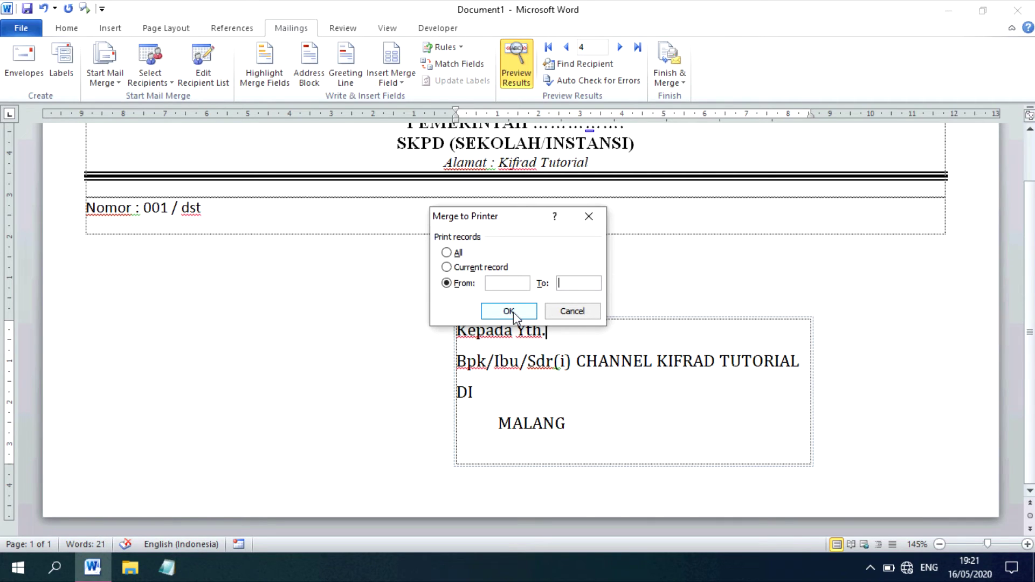
click(456, 255)
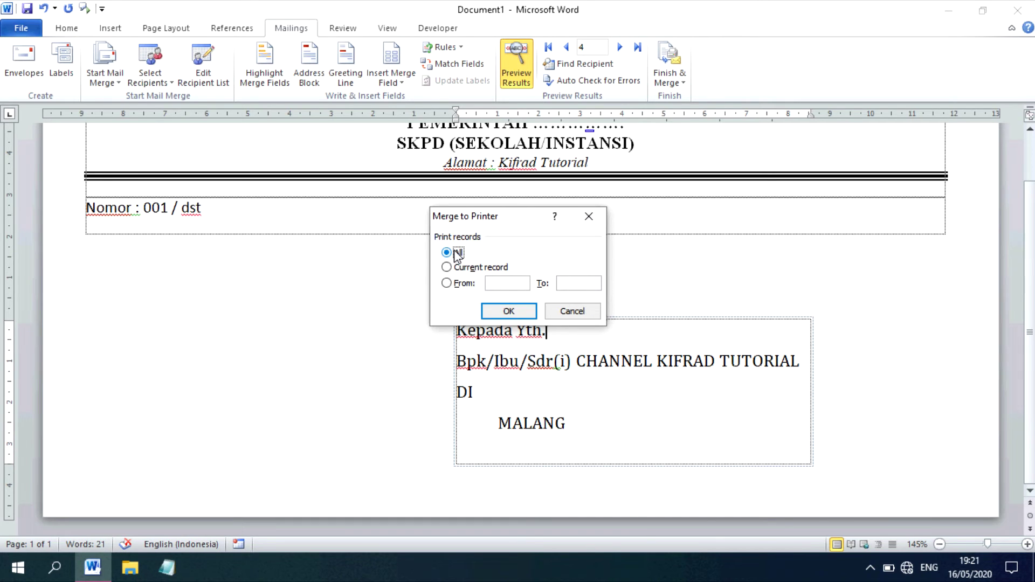
click(495, 311)
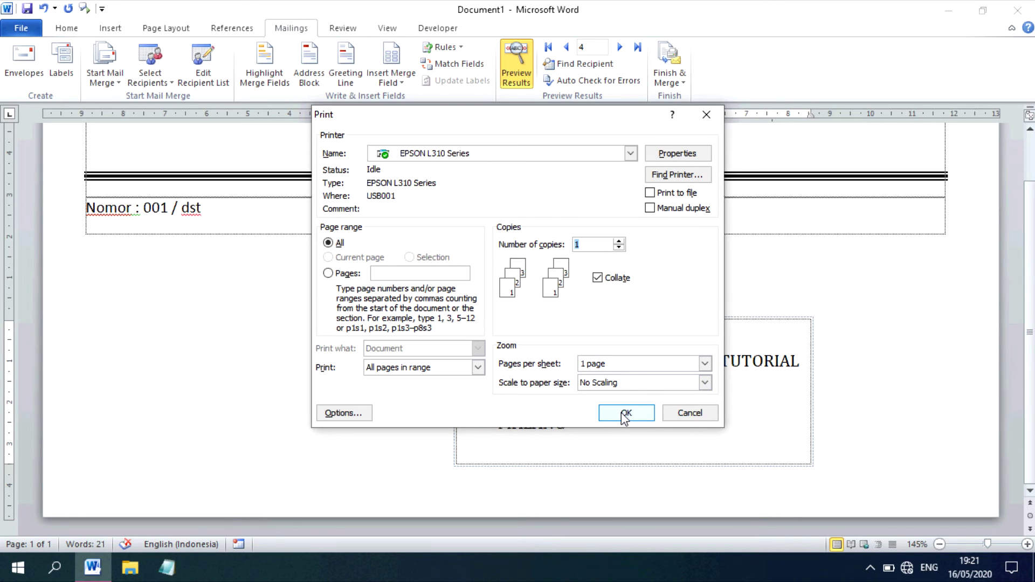
click(689, 416)
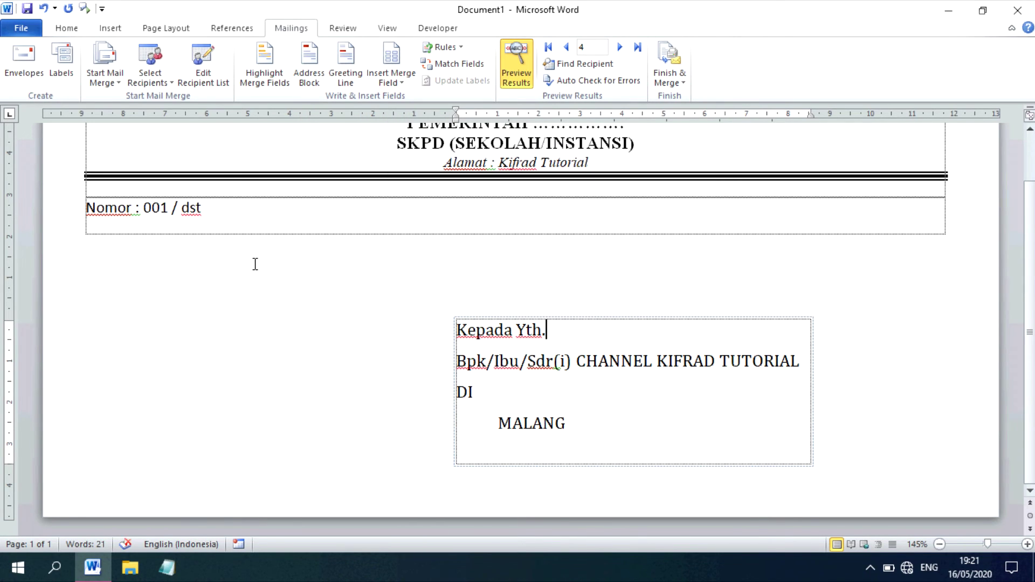
Choose Envelopes as the merge type, keeping the recommended face-up rear-feed printing method
click(105, 78)
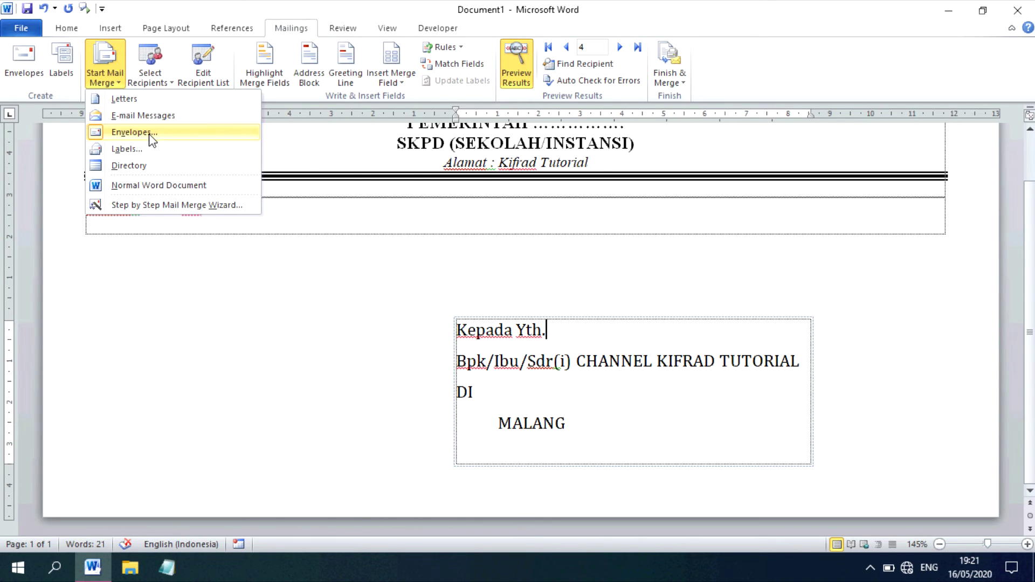
click(134, 132)
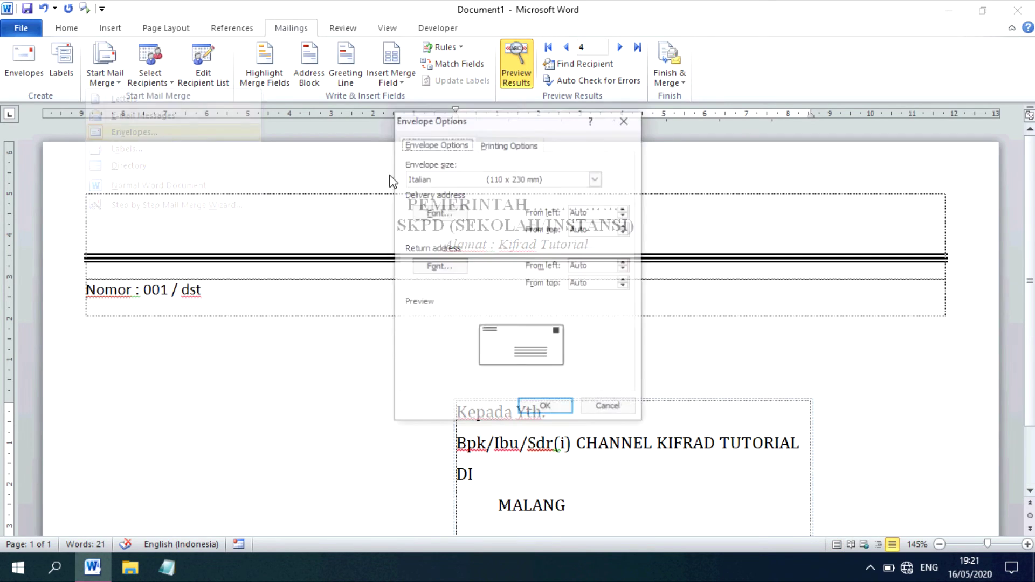
click(527, 145)
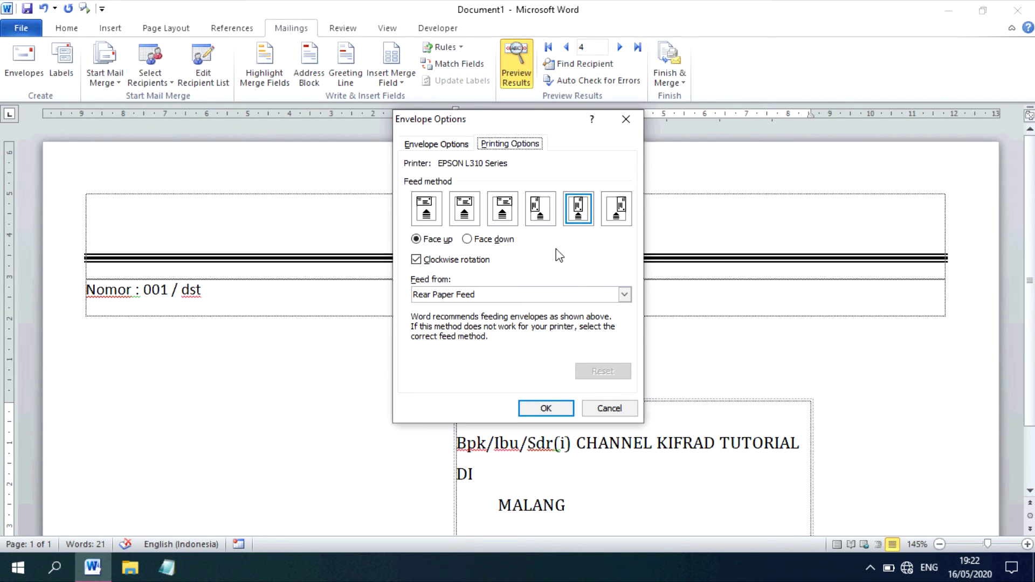
click(540, 215)
click(509, 217)
click(582, 216)
click(604, 408)
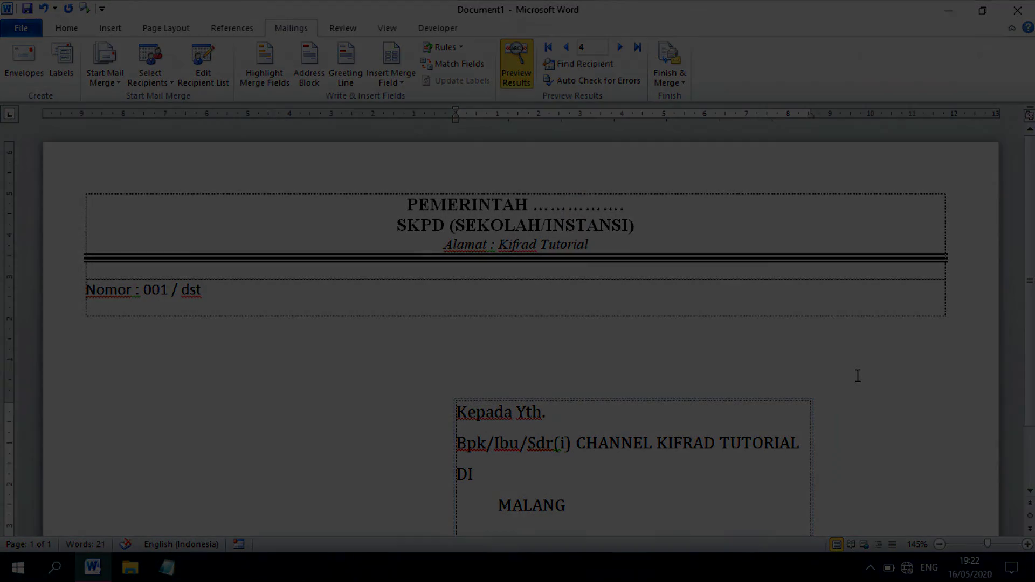